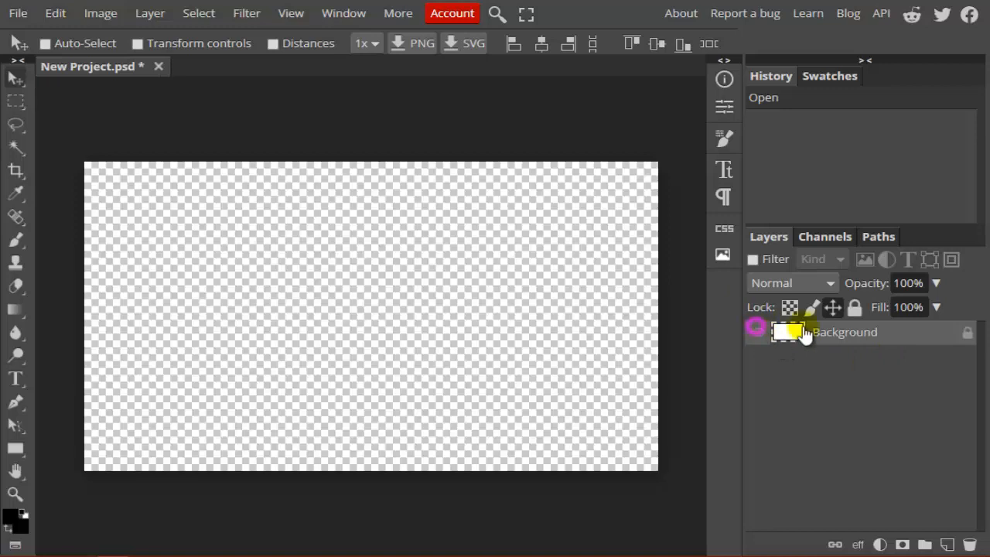
Start a new text layer on the canvas, set its font size to 324 px and shift its starting point
{"action": "left_click", "coordinate": [16, 379]}
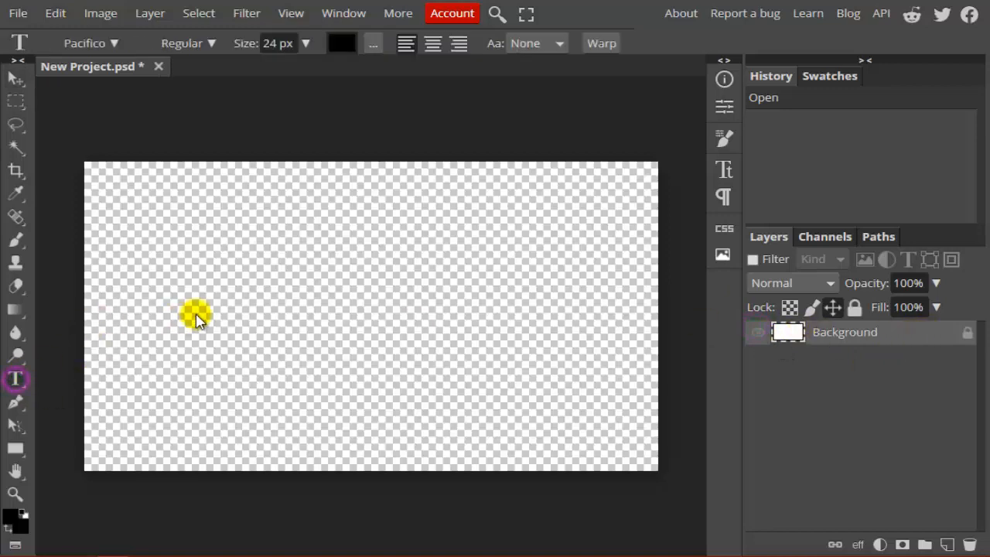
{"action": "left_click", "coordinate": [262, 312]}
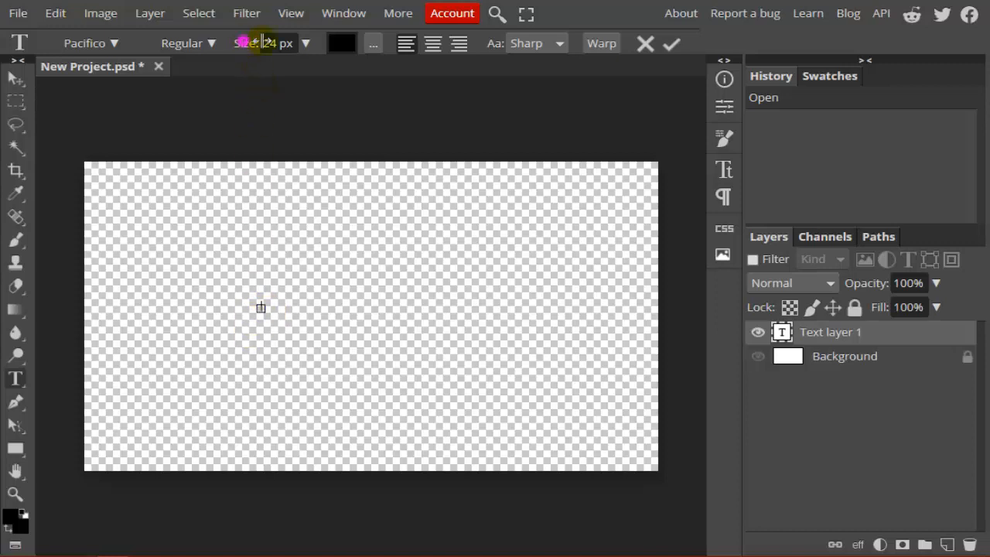
{"action": "left_click_drag", "start_coordinate": [257, 41], "coordinate": [407, 47]}
{"action": "left_click_drag", "start_coordinate": [428, 262], "coordinate": [400, 280]}
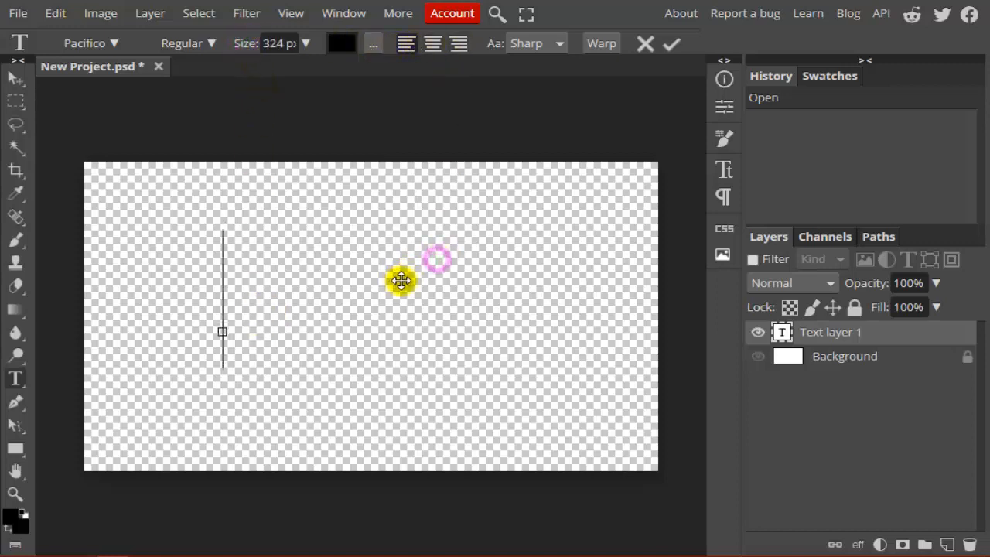
Load the font file Pacifico-Regular.ttf and allow it to load in future editor sessions
{"action": "left_click", "coordinate": [113, 43]}
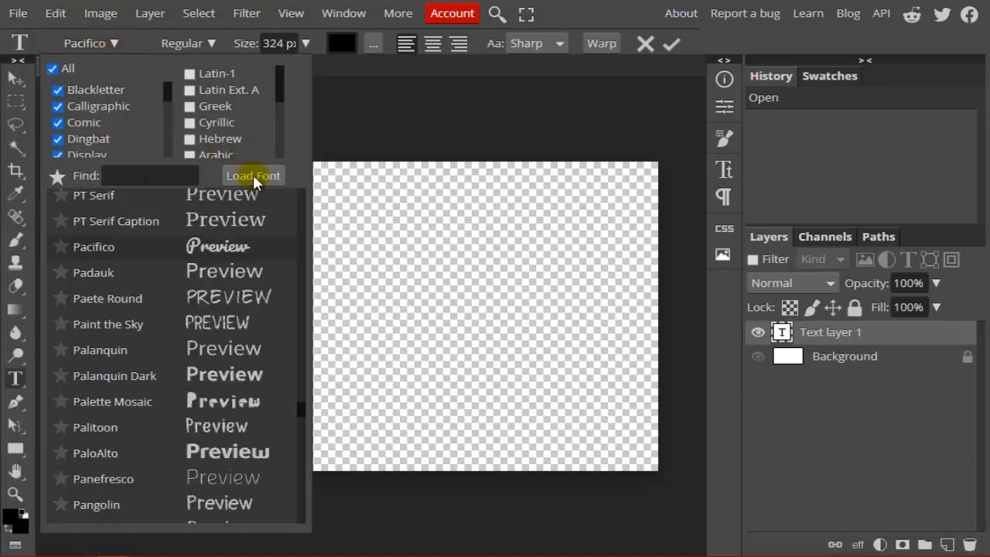
{"action": "left_click", "coordinate": [252, 176]}
{"action": "left_click", "coordinate": [305, 184]}
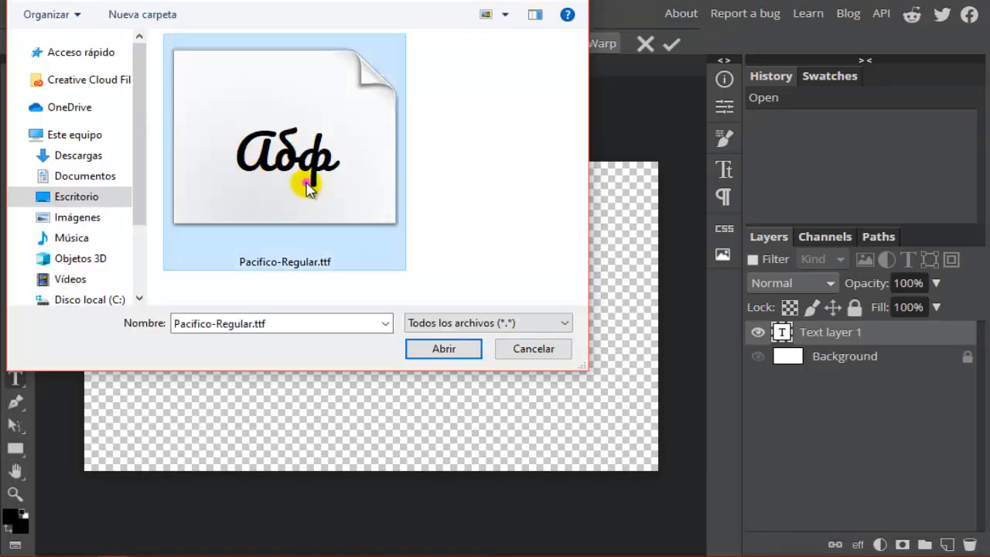
{"action": "left_click", "coordinate": [460, 347]}
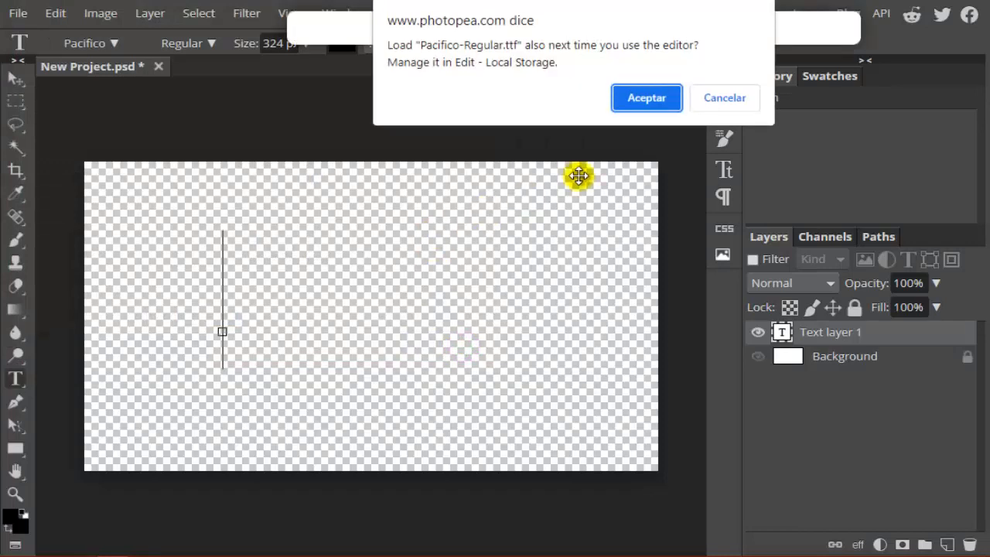
{"action": "left_click", "coordinate": [646, 103]}
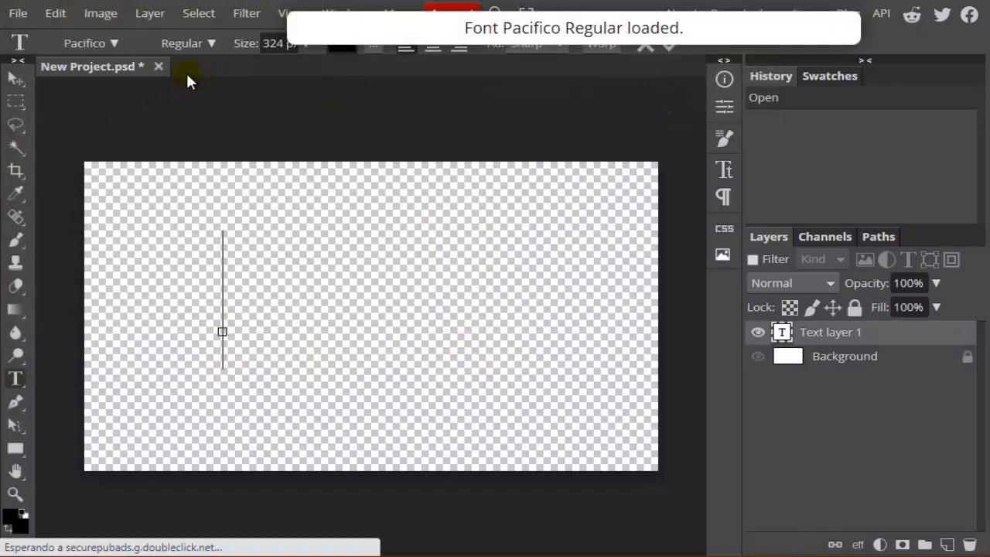
Write "School" in the Pacifico font and move the word to the centre of the canvas
{"action": "left_click", "coordinate": [113, 43]}
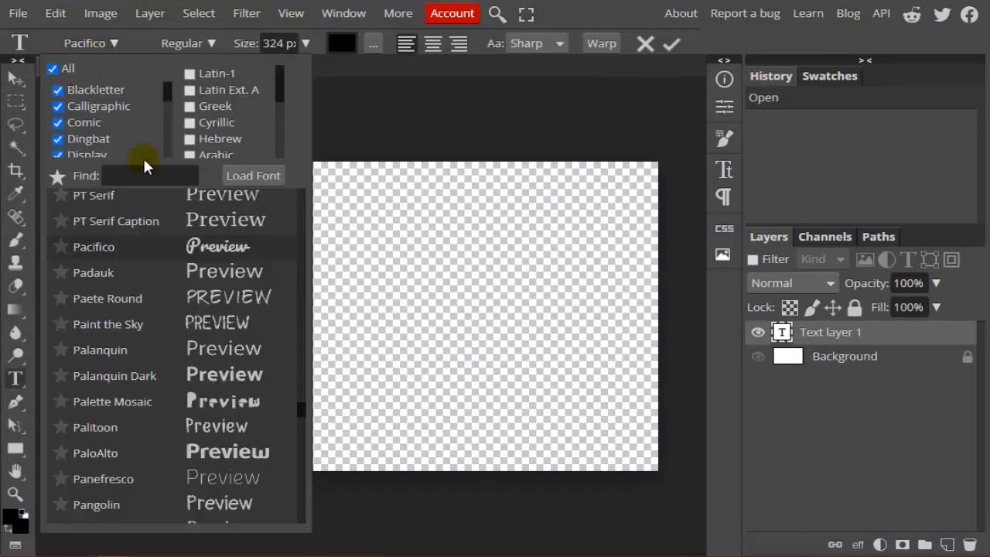
{"action": "left_click", "coordinate": [223, 249]}
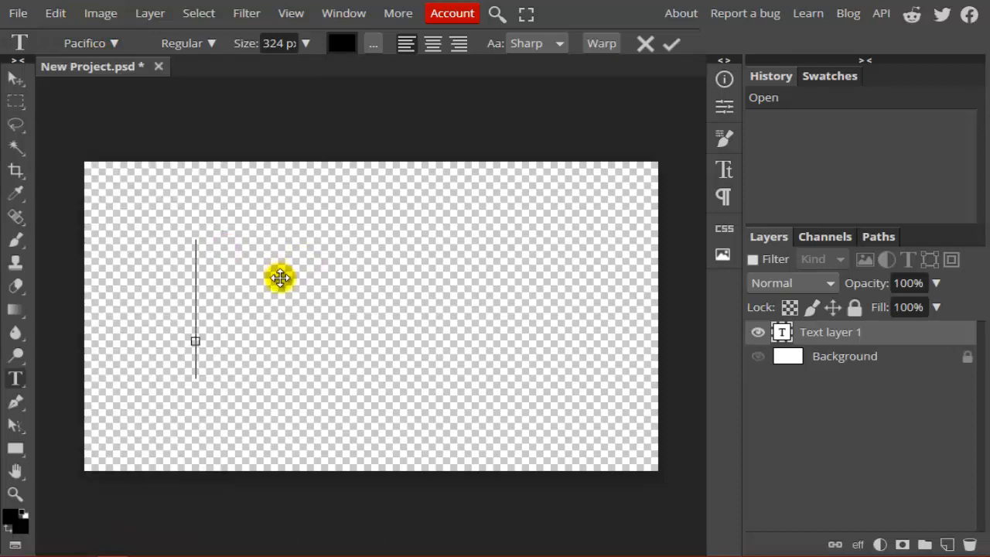
{"action": "type", "text": "School"}
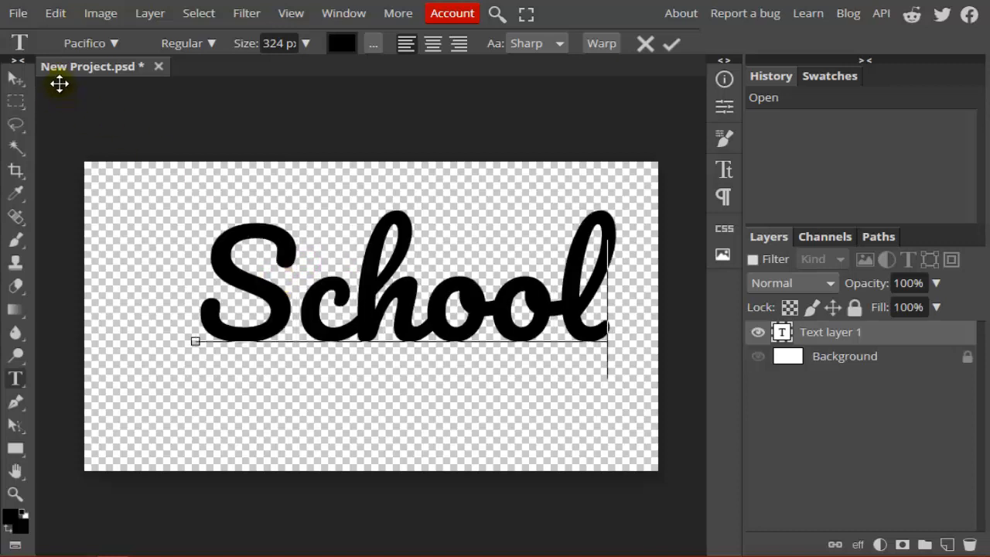
{"action": "left_click", "coordinate": [21, 78]}
{"action": "left_click_drag", "start_coordinate": [428, 305], "coordinate": [404, 314]}
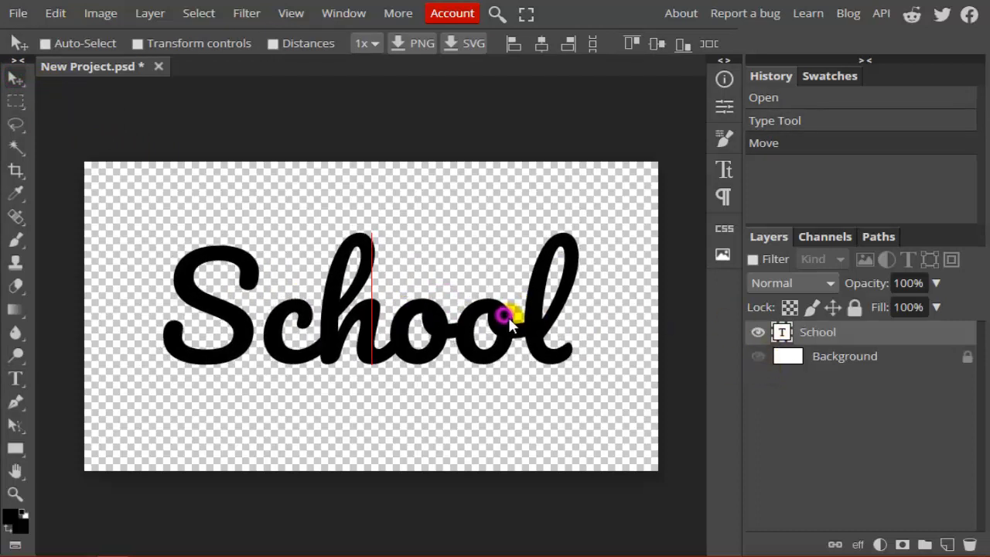
{"action": "double_click", "coordinate": [781, 331]}
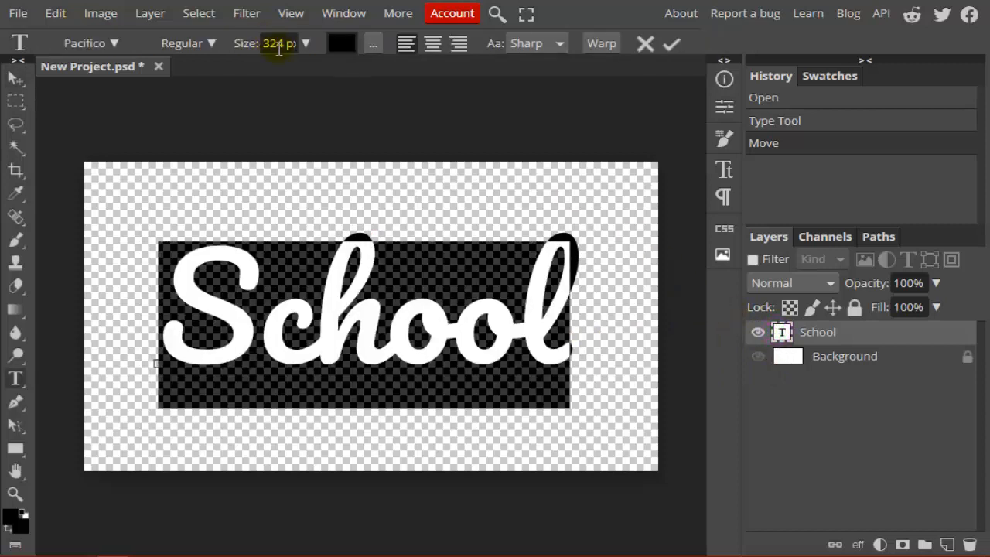
{"action": "left_click", "coordinate": [18, 76]}
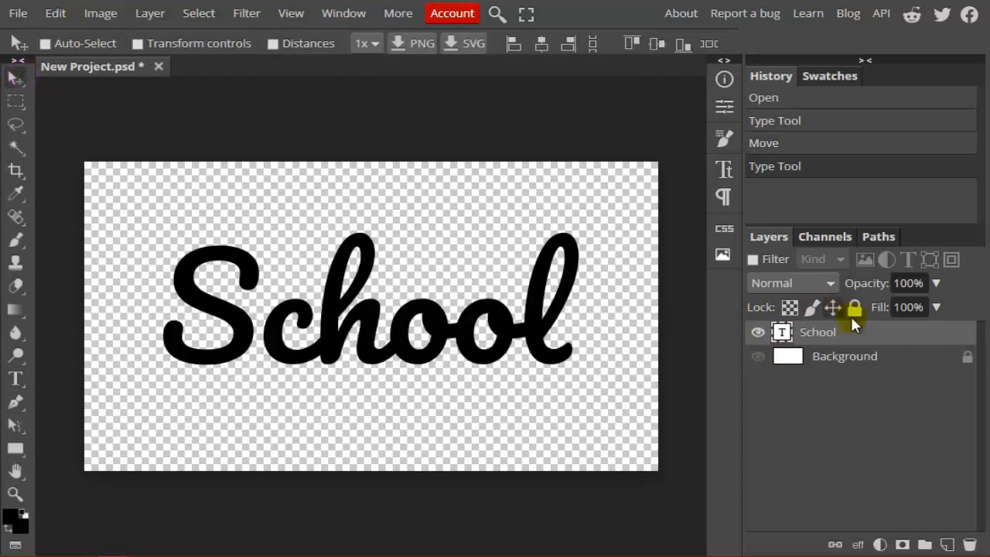
Duplicate the School text layer and place the copy beneath the original
{"action": "right_click", "coordinate": [882, 338]}
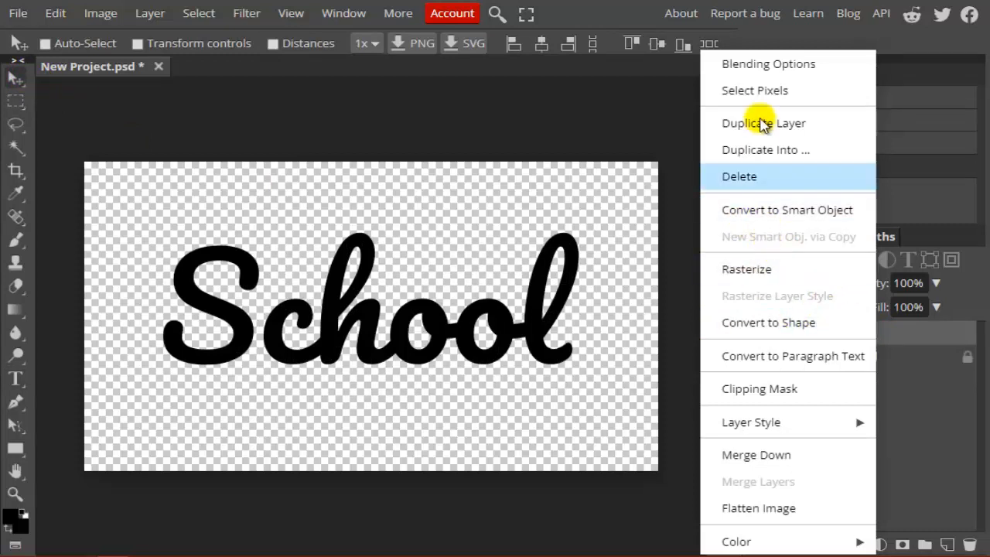
{"action": "left_click", "coordinate": [787, 123]}
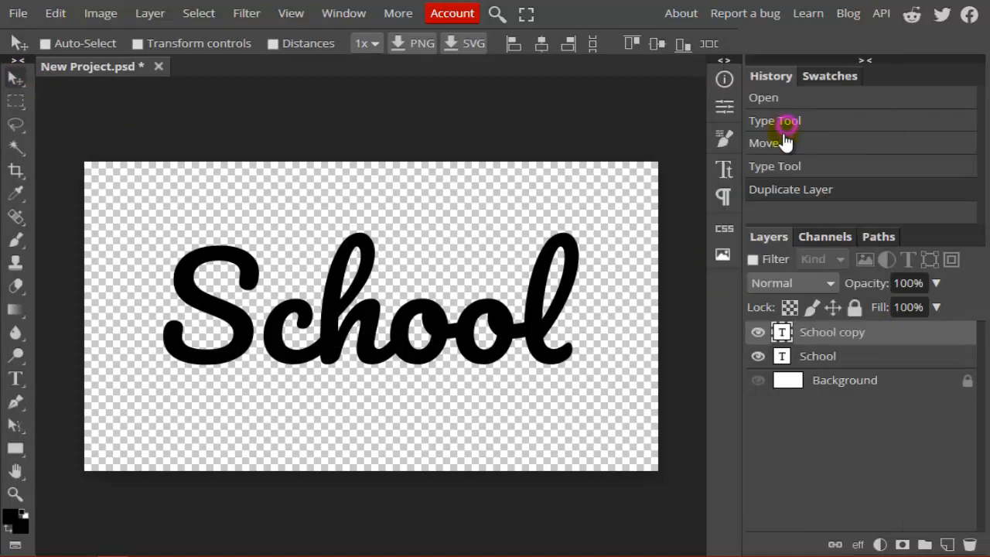
{"action": "left_click_drag", "start_coordinate": [845, 330], "coordinate": [856, 362]}
Rename the School copy layer as 2 and convert its text to a shape
{"action": "double_click", "coordinate": [845, 355]}
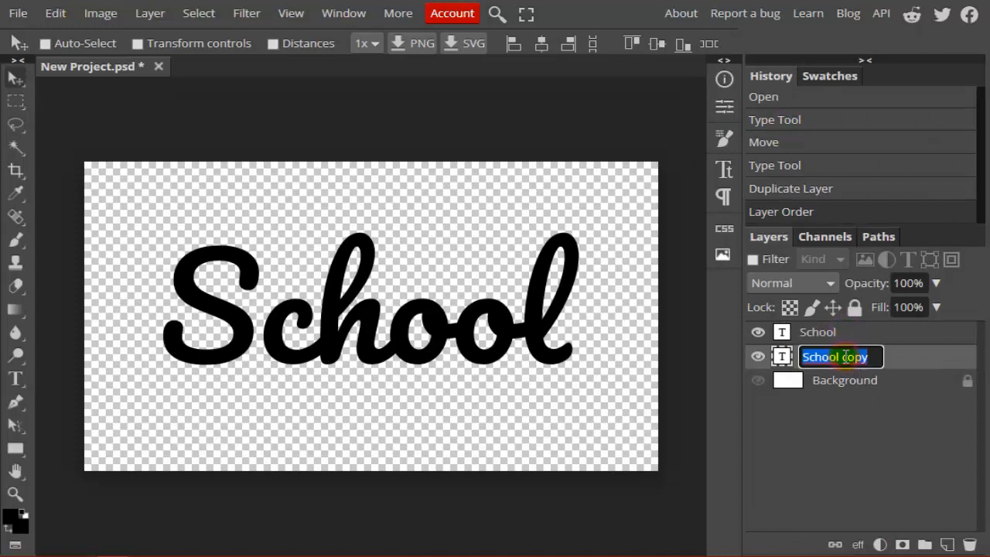
{"action": "type", "text": "2"}
{"action": "left_click", "coordinate": [918, 367]}
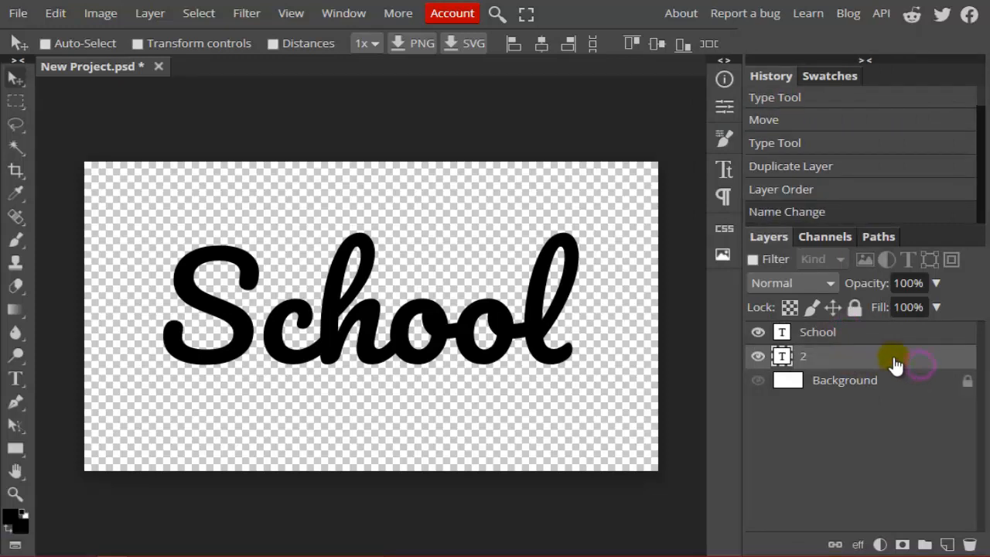
{"action": "right_click", "coordinate": [853, 362]}
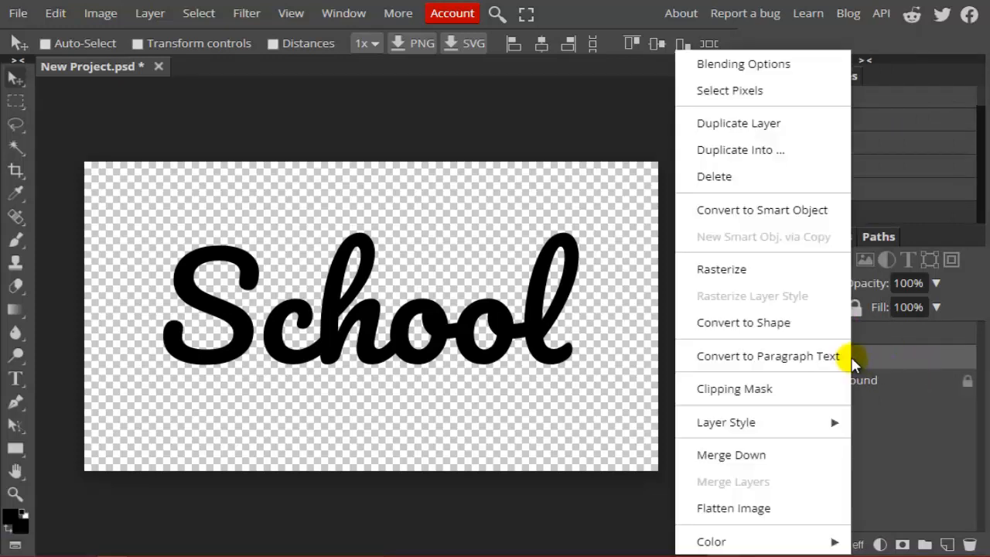
{"action": "left_click", "coordinate": [800, 325]}
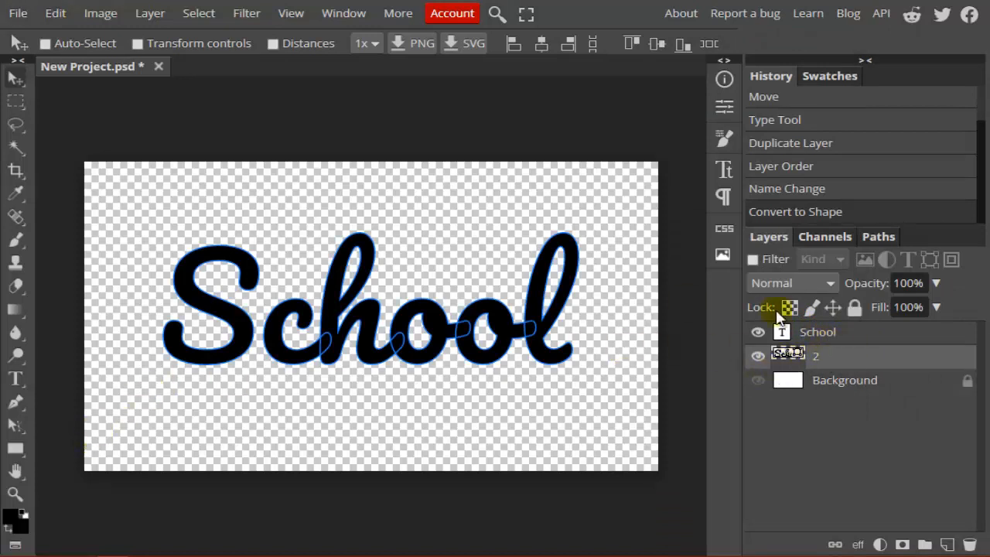
Add a Color Overlay effect to the original School text layer
{"action": "left_click", "coordinate": [893, 337]}
{"action": "right_click", "coordinate": [881, 329]}
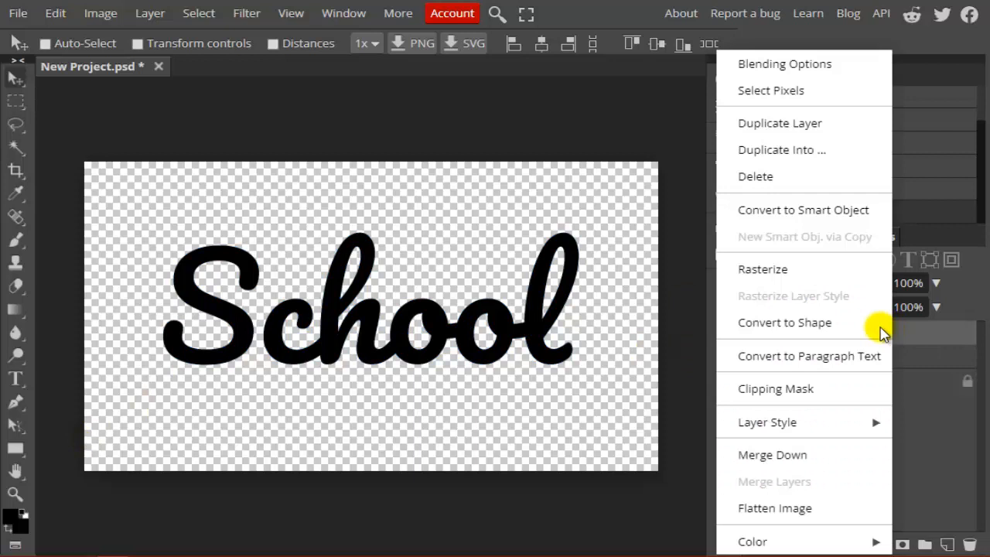
{"action": "left_click", "coordinate": [784, 65]}
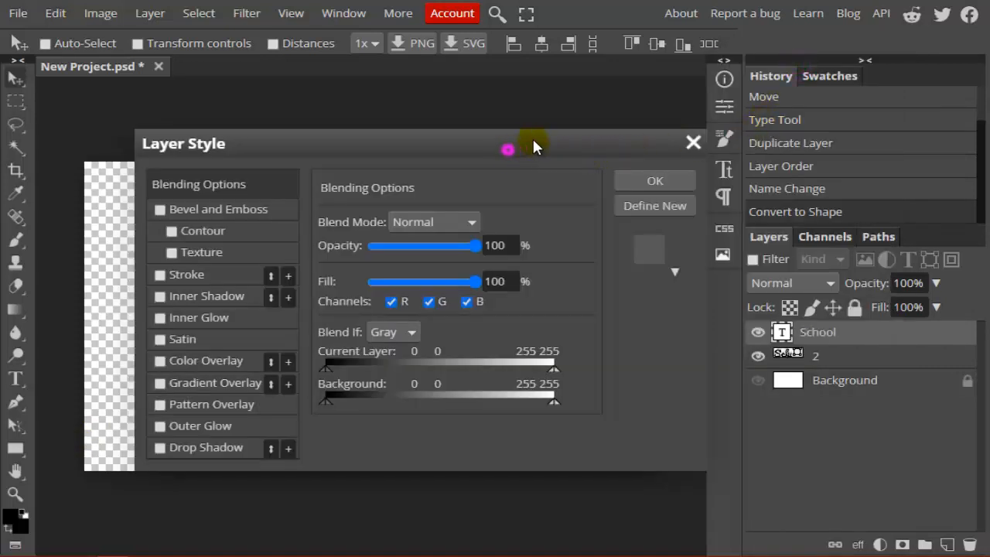
{"action": "left_click_drag", "start_coordinate": [532, 144], "coordinate": [678, 105]}
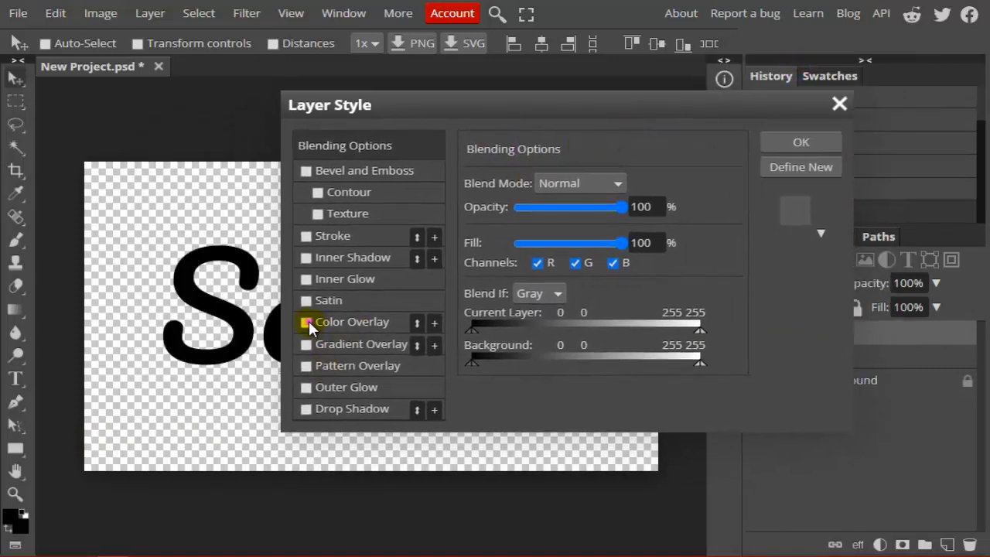
{"action": "left_click", "coordinate": [306, 322]}
{"action": "left_click", "coordinate": [355, 321]}
Set the overlay colour to orange ff9d00 and apply the layer style
{"action": "left_click", "coordinate": [690, 206]}
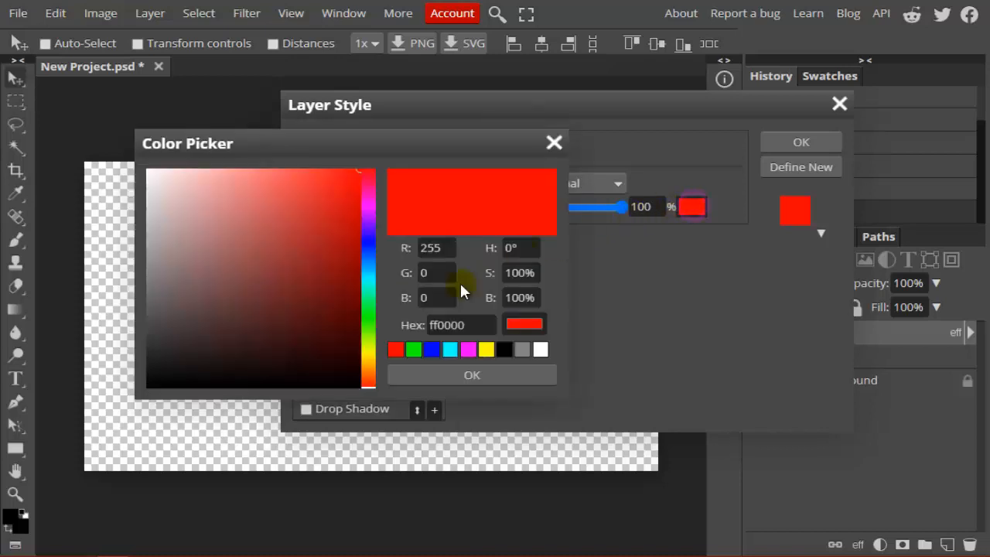
{"action": "left_click_drag", "start_coordinate": [397, 140], "coordinate": [556, 151]}
{"action": "left_click", "coordinate": [549, 364]}
{"action": "left_click", "coordinate": [531, 187]}
{"action": "left_click_drag", "start_coordinate": [550, 361], "coordinate": [559, 359]}
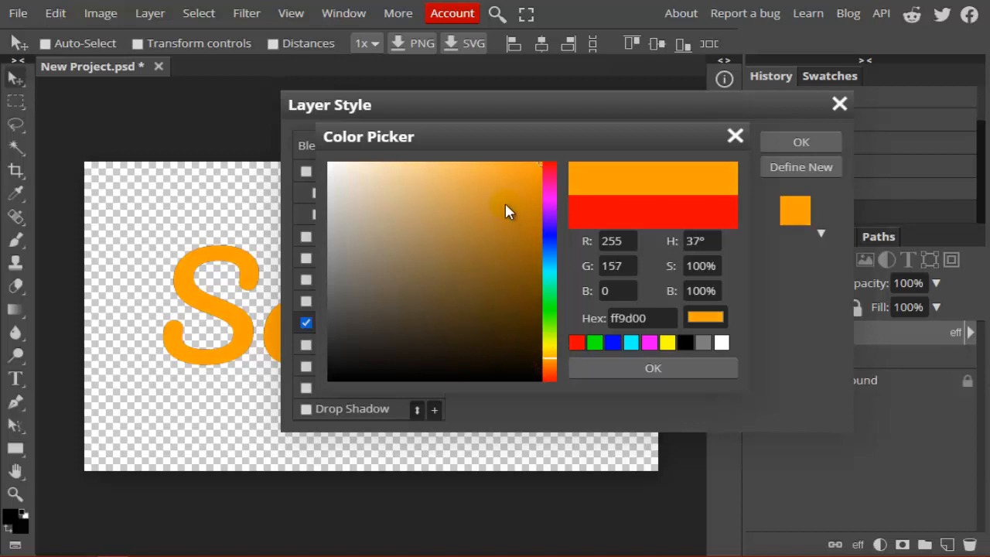
{"action": "left_click_drag", "start_coordinate": [502, 192], "coordinate": [571, 139]}
{"action": "left_click", "coordinate": [623, 368]}
{"action": "left_click", "coordinate": [788, 143]}
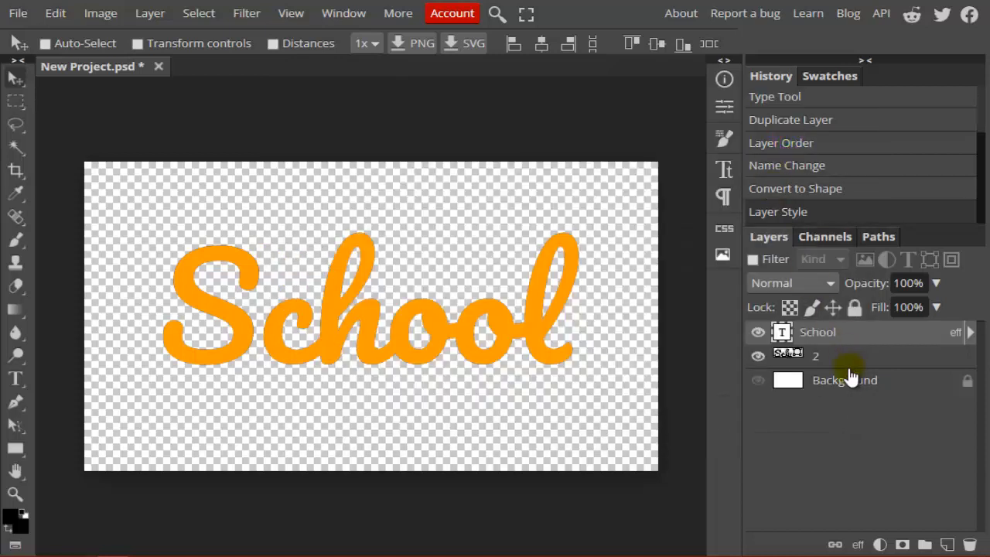
Select all the letter paths of shape layer 2 and fill them with black
{"action": "left_click", "coordinate": [866, 354]}
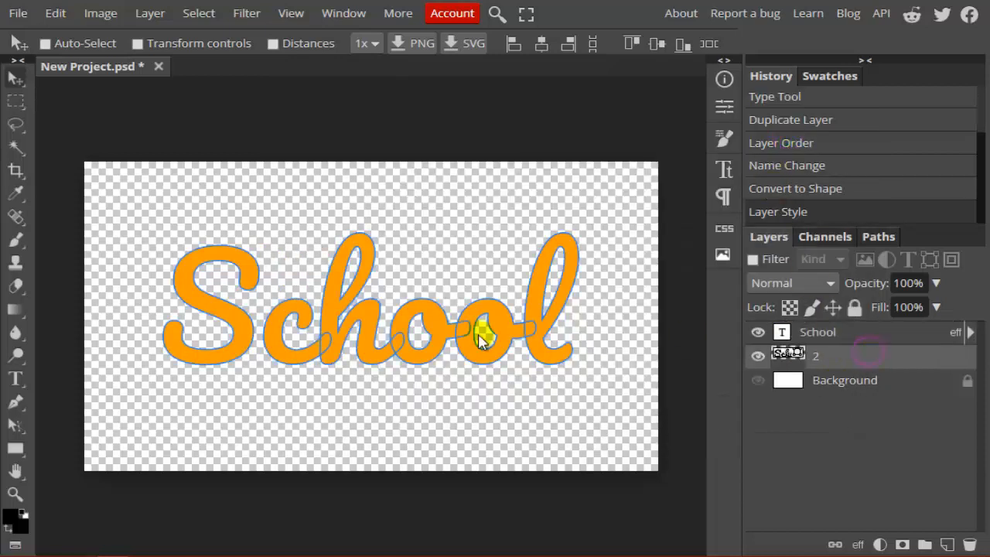
{"action": "left_click", "coordinate": [15, 424]}
{"action": "left_click", "coordinate": [62, 426]}
{"action": "left_click_drag", "start_coordinate": [137, 212], "coordinate": [610, 377]}
{"action": "left_click", "coordinate": [76, 47]}
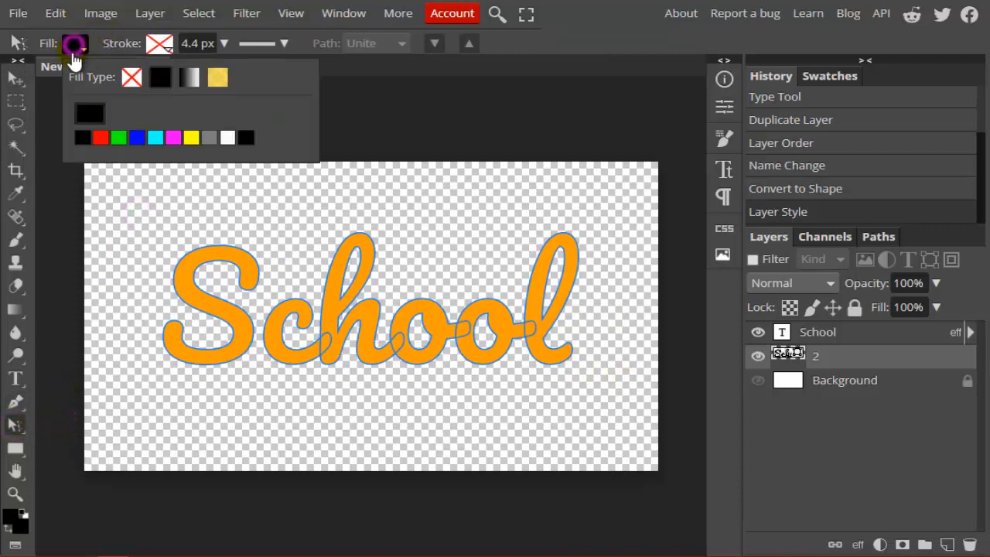
{"action": "left_click", "coordinate": [83, 134]}
Give the letter shapes of layer 2 a solid black stroke
{"action": "left_click", "coordinate": [158, 44]}
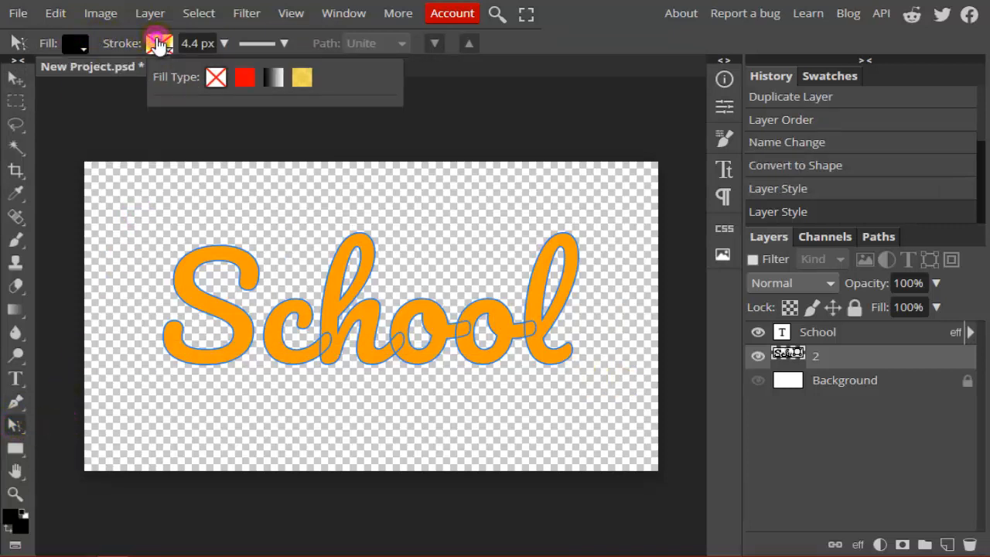
{"action": "left_click", "coordinate": [158, 44]}
{"action": "left_click", "coordinate": [159, 44]}
{"action": "left_click", "coordinate": [247, 76]}
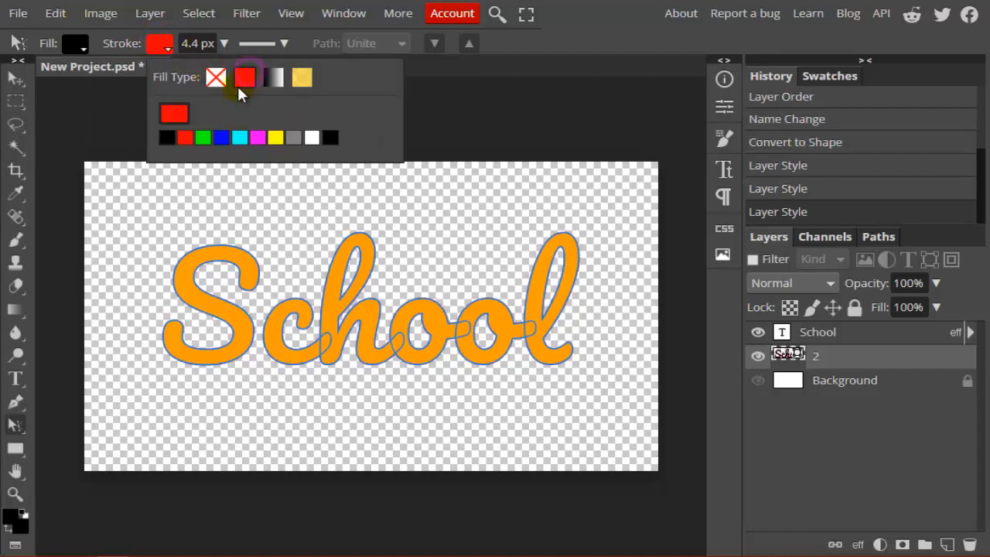
{"action": "left_click", "coordinate": [166, 138]}
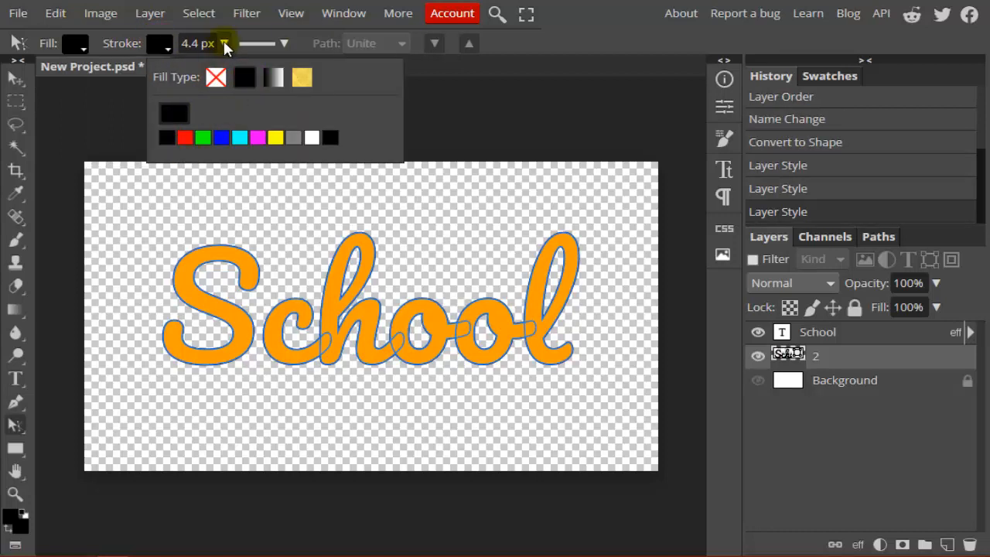
Set the stroke width of shape layer 2 to 52 px
{"action": "left_click", "coordinate": [225, 43]}
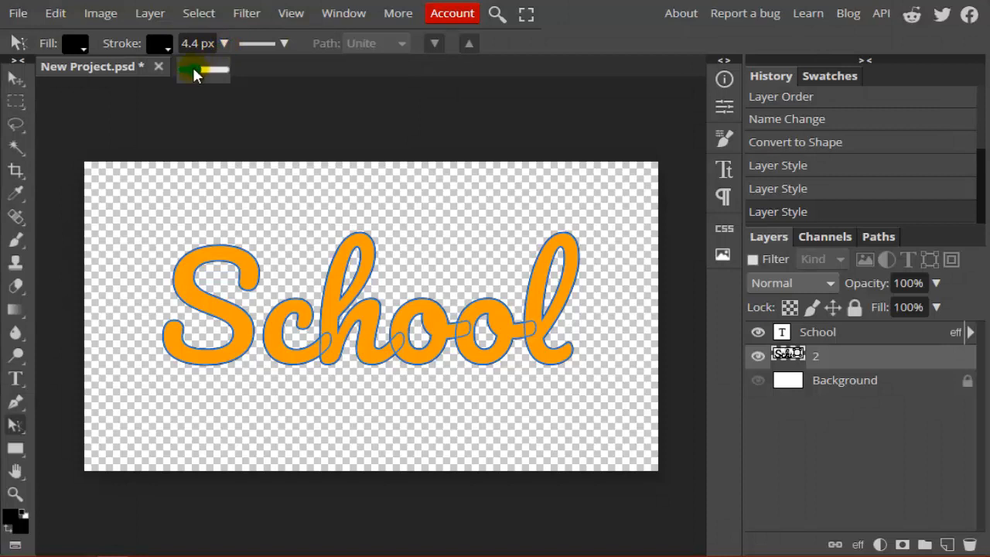
{"action": "left_click_drag", "start_coordinate": [194, 69], "coordinate": [210, 69]}
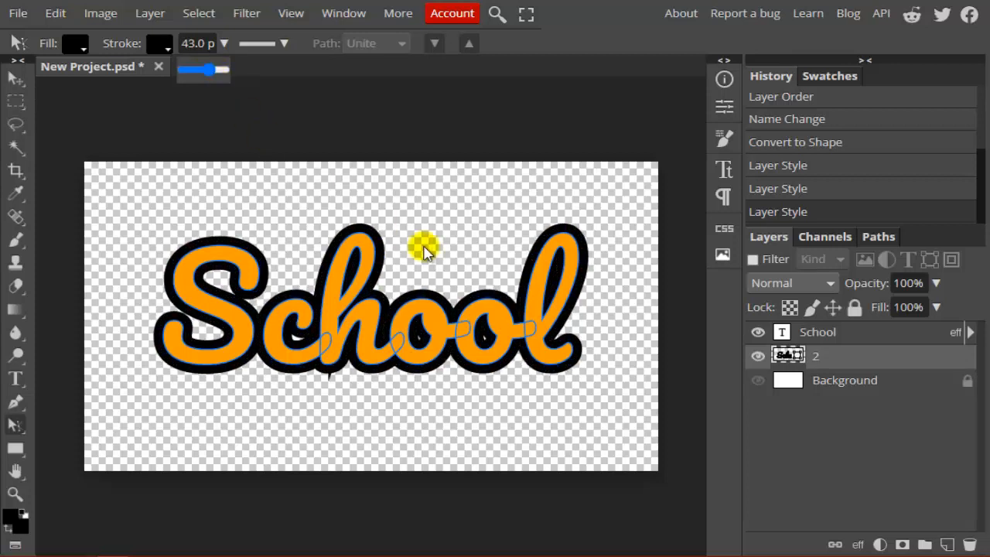
{"action": "left_click", "coordinate": [281, 91]}
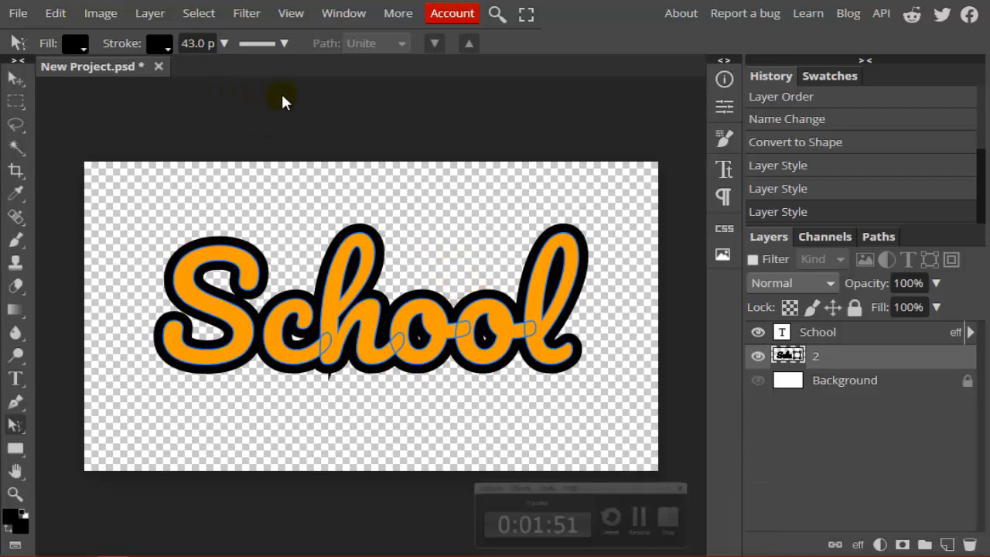
{"action": "left_click", "coordinate": [224, 43]}
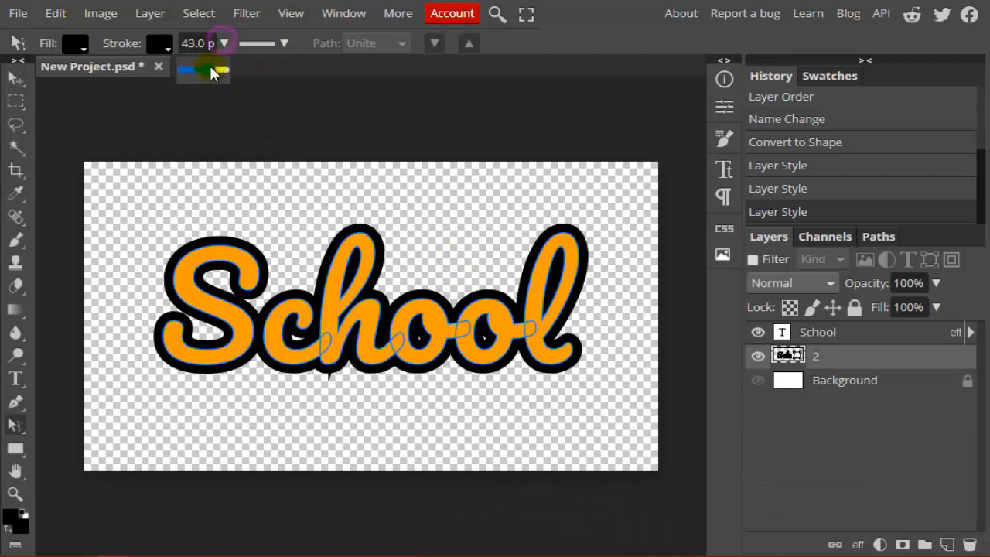
{"action": "left_click_drag", "start_coordinate": [209, 68], "coordinate": [212, 68]}
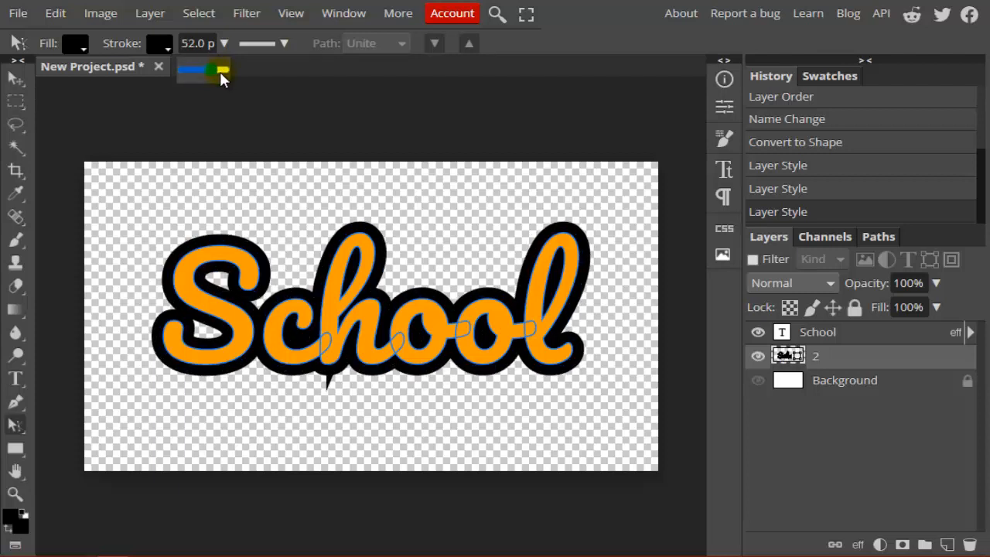
Set the stroke width of shape layer 2 to 50 px and give the stroke beveled corners
{"action": "double_click", "coordinate": [200, 43]}
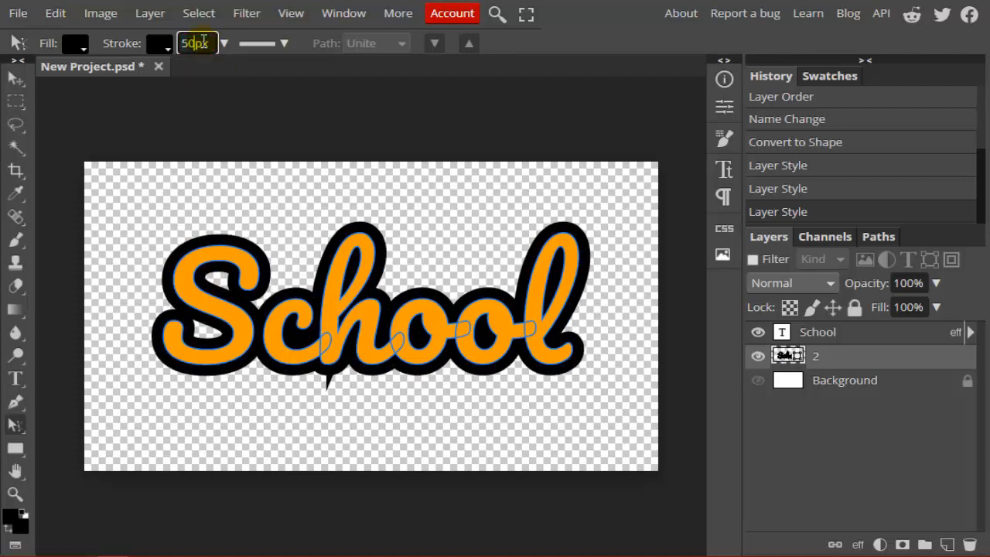
{"action": "left_click", "coordinate": [286, 42]}
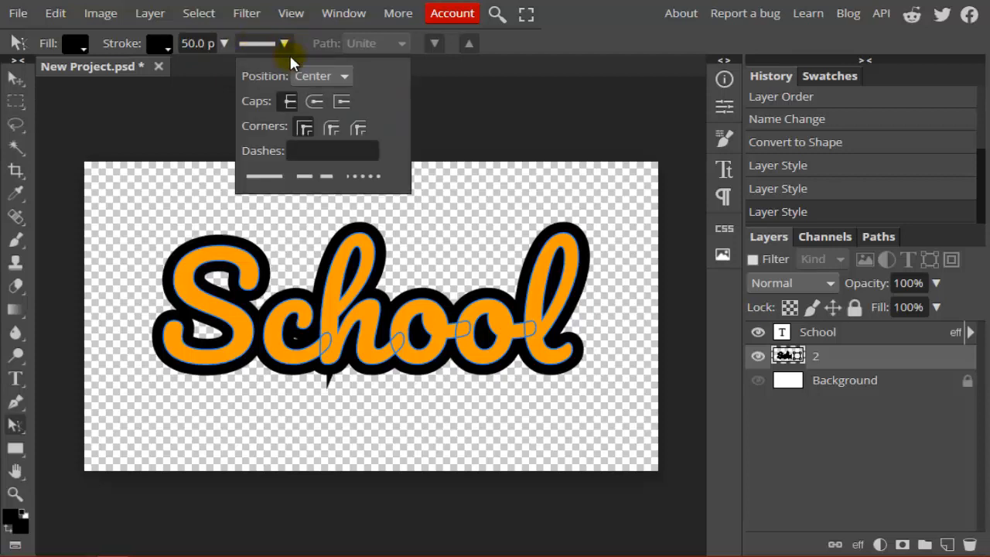
{"action": "left_click", "coordinate": [361, 127]}
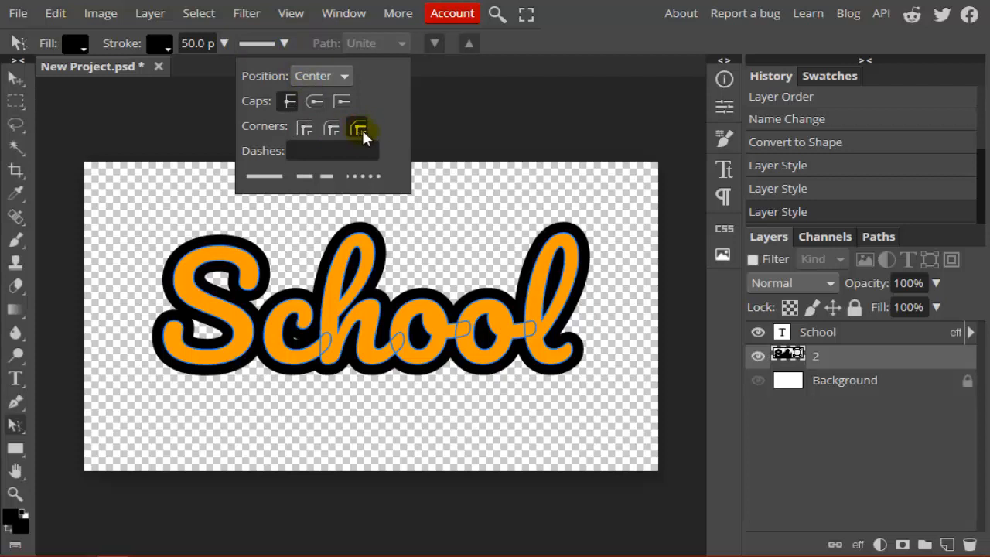
{"action": "left_click", "coordinate": [358, 128]}
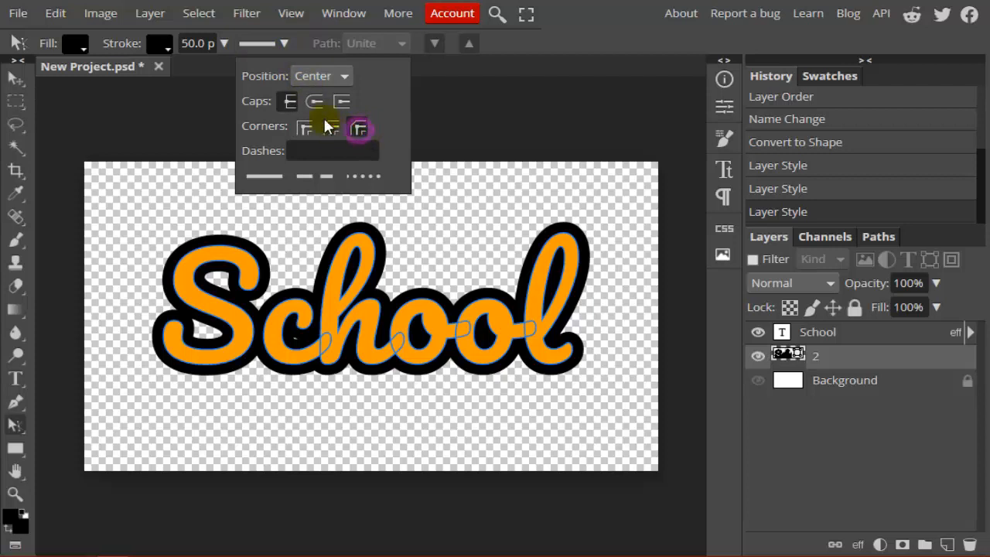
Increase the stroke width of shape layer 2 to 62 px
{"action": "left_click", "coordinate": [205, 42]}
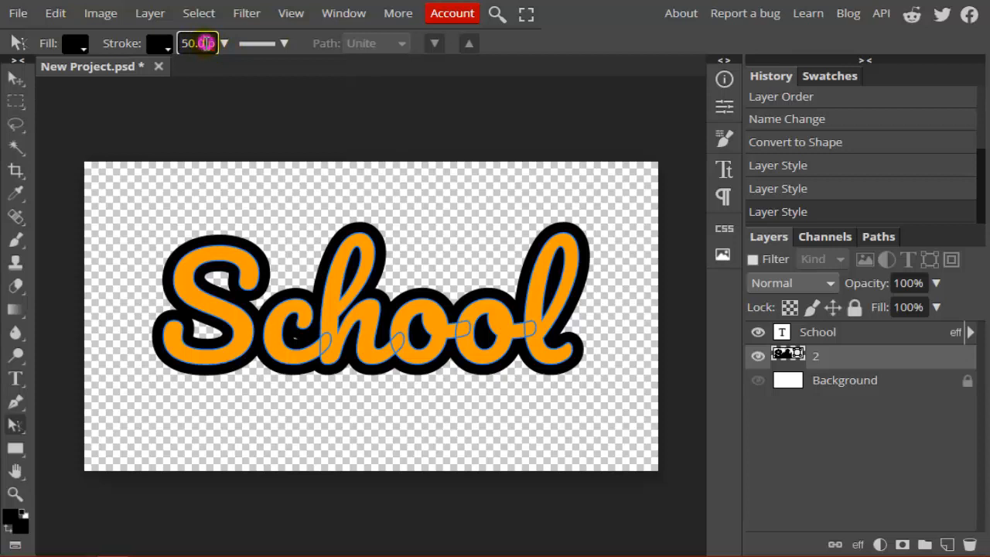
{"action": "left_click", "coordinate": [224, 42]}
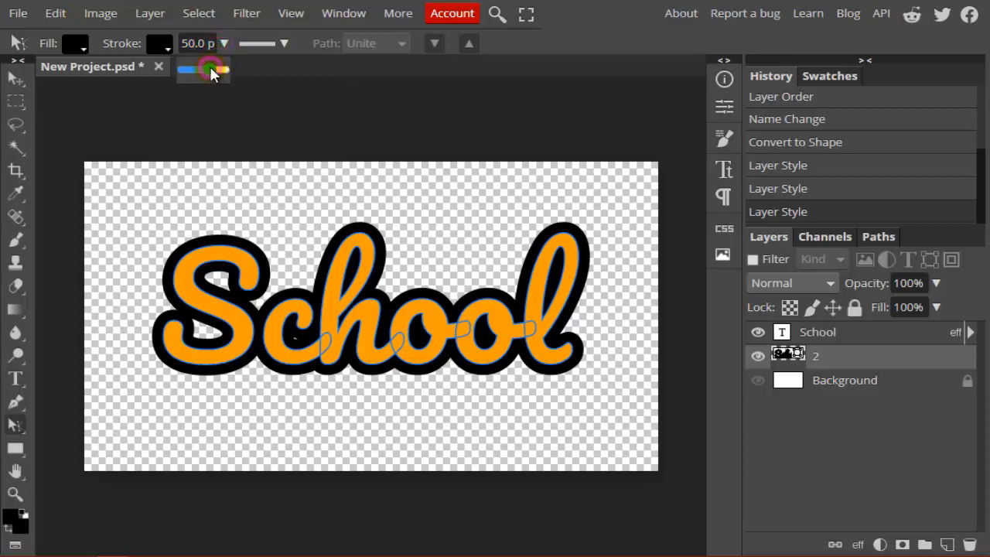
{"action": "left_click_drag", "start_coordinate": [214, 70], "coordinate": [218, 70]}
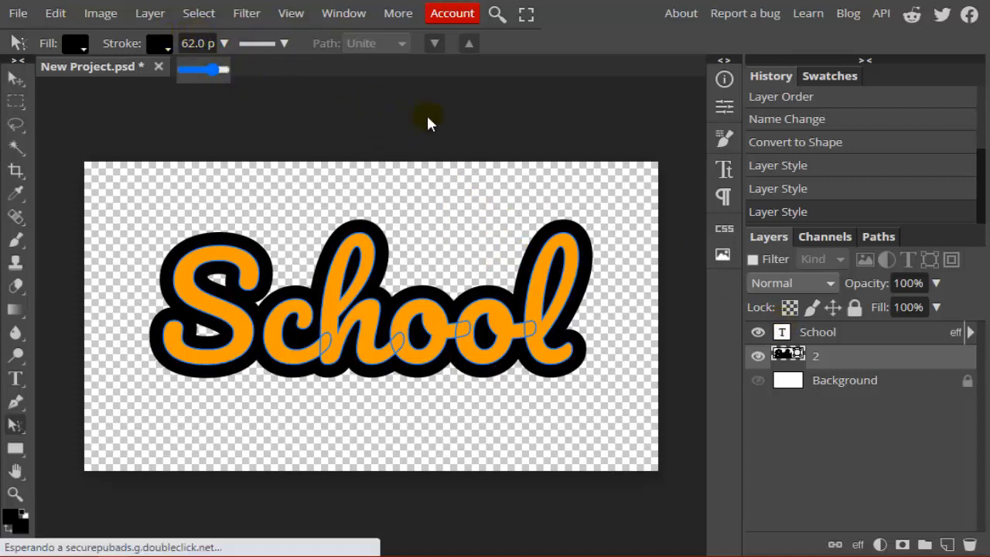
{"action": "left_click", "coordinate": [351, 80]}
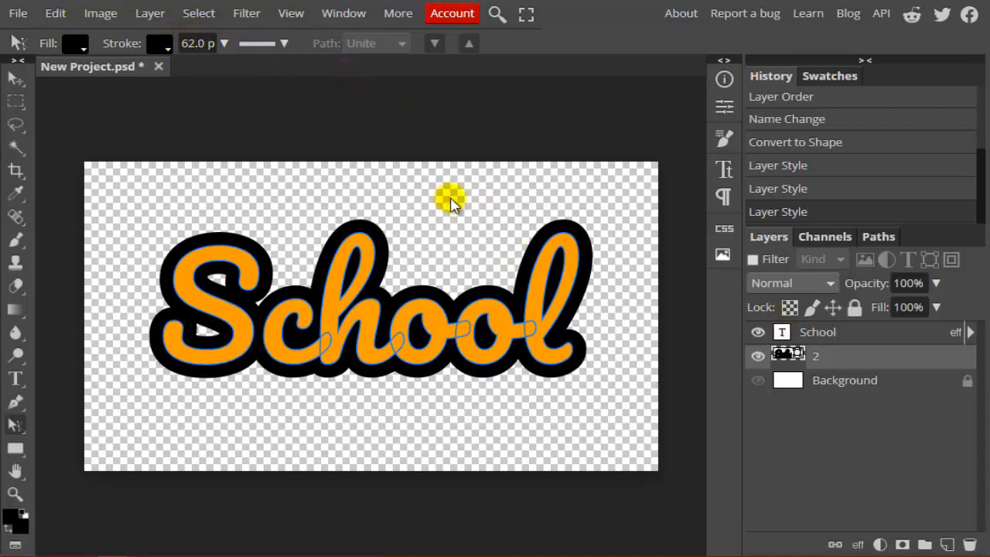
Duplicate shape layer 2 and place the copy directly beneath the original
{"action": "left_click", "coordinate": [854, 361]}
{"action": "right_click", "coordinate": [854, 361]}
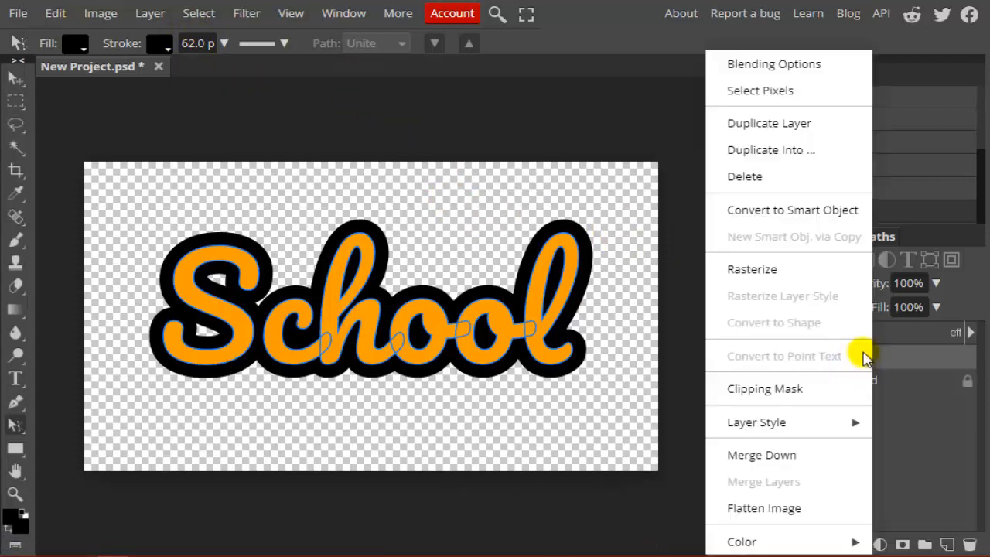
{"action": "left_click", "coordinate": [774, 125]}
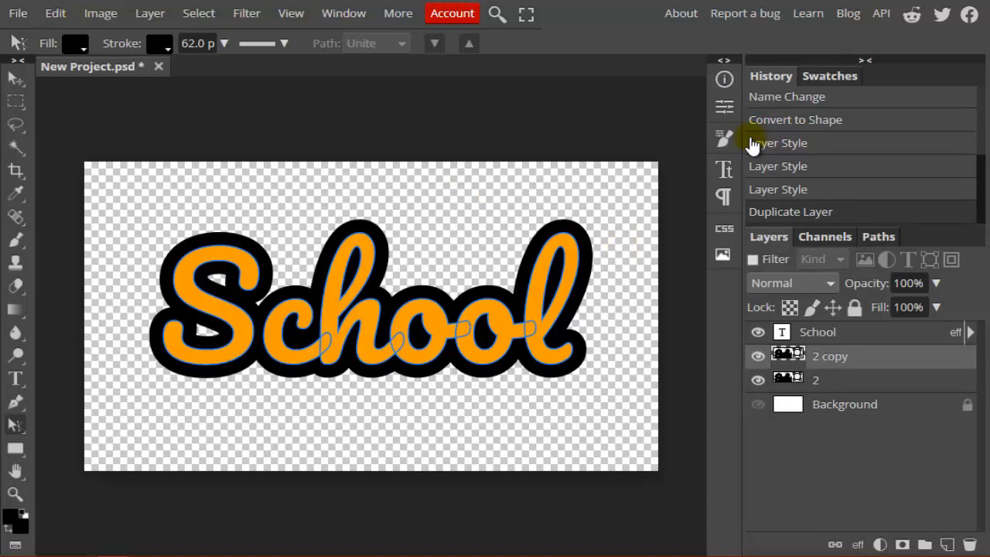
{"action": "left_click_drag", "start_coordinate": [850, 354], "coordinate": [845, 392]}
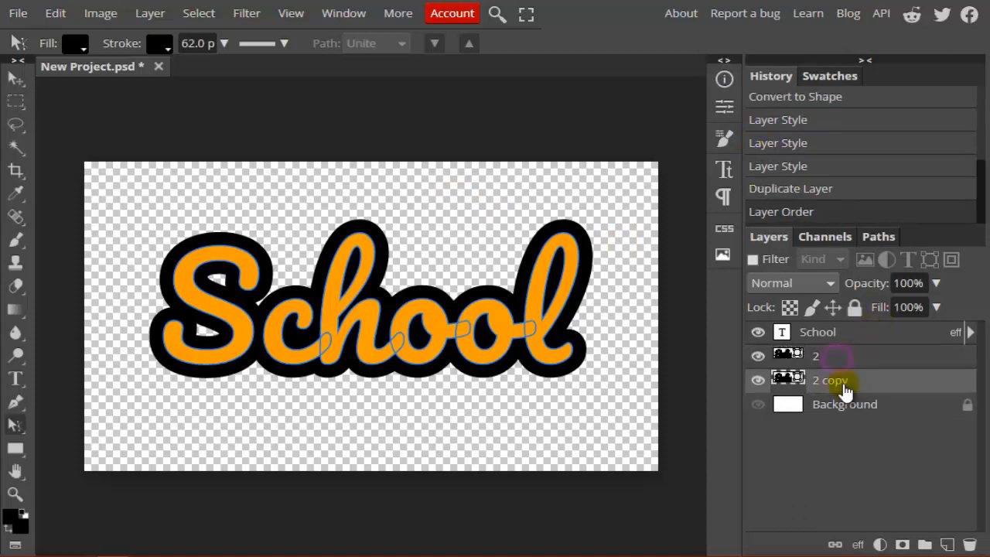
Rename the duplicated shape layer as 3
{"action": "double_click", "coordinate": [838, 381]}
{"action": "type", "text": "3"}
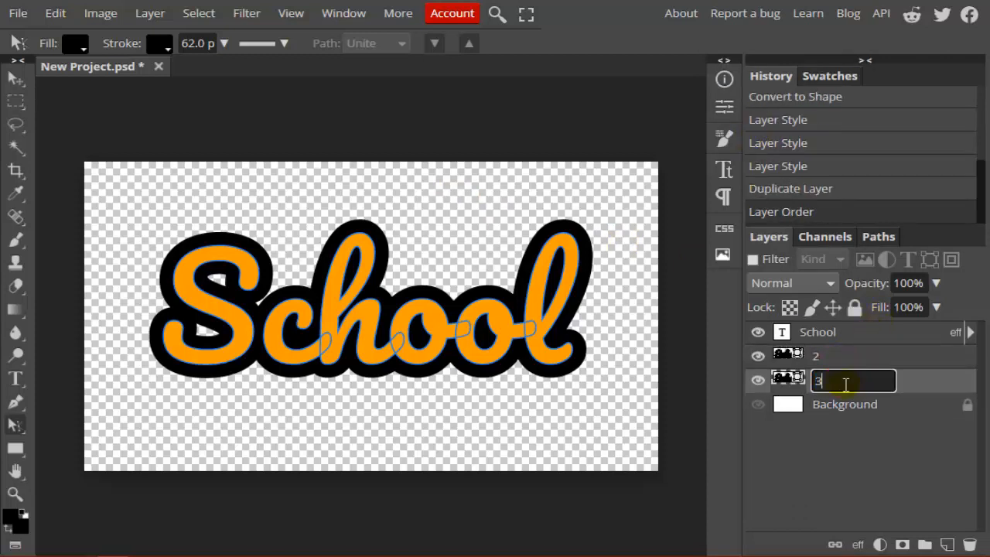
{"action": "left_click", "coordinate": [920, 382]}
Open the blending options of shape layer 2 and enable a Color Overlay effect
{"action": "left_click", "coordinate": [862, 355]}
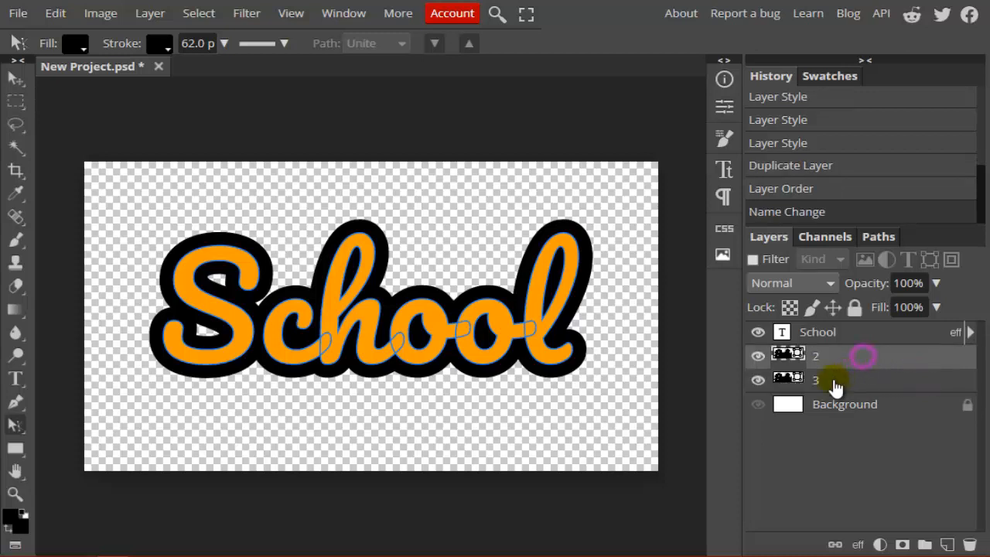
{"action": "right_click", "coordinate": [875, 359]}
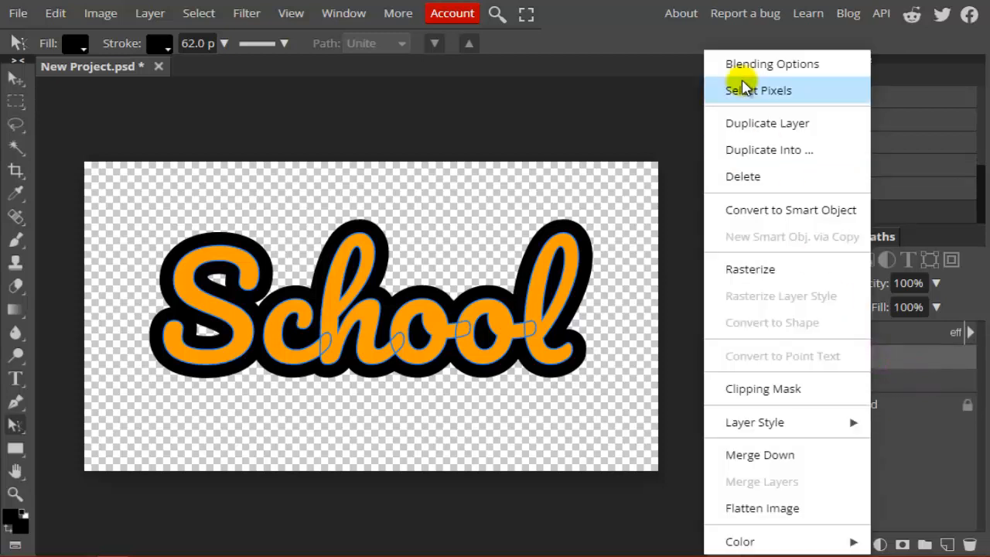
{"action": "left_click", "coordinate": [730, 66]}
{"action": "left_click_drag", "start_coordinate": [425, 108], "coordinate": [501, 94]}
{"action": "left_click", "coordinate": [375, 310]}
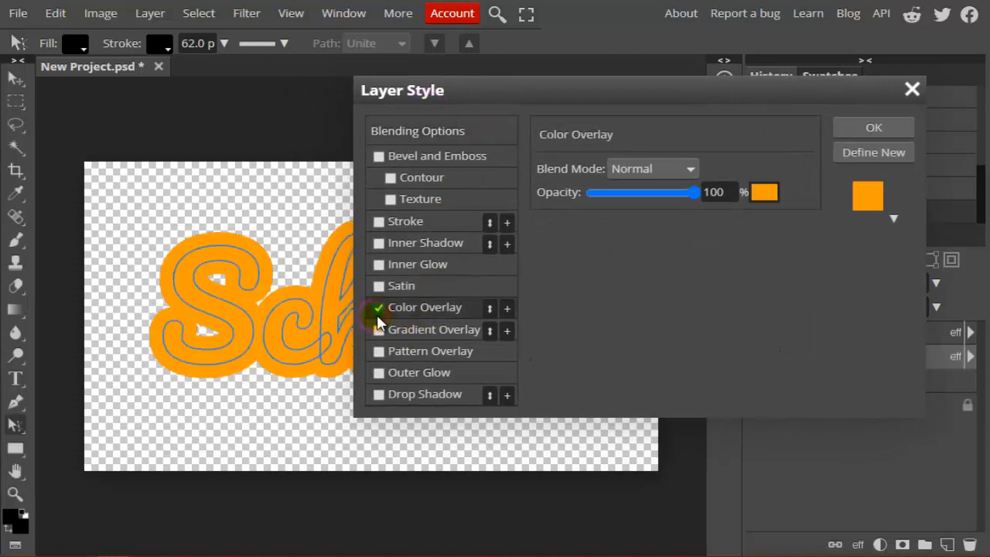
Set the overlay colour to dark navy 001225 and apply the layer style to layer 2
{"action": "left_click", "coordinate": [774, 193]}
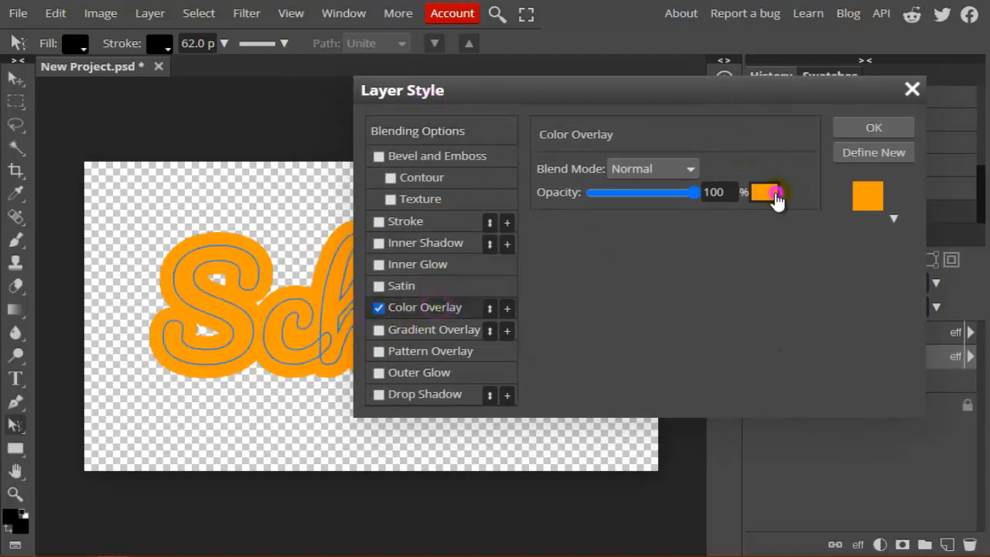
{"action": "left_click_drag", "start_coordinate": [451, 142], "coordinate": [691, 111]}
{"action": "left_click", "coordinate": [609, 226]}
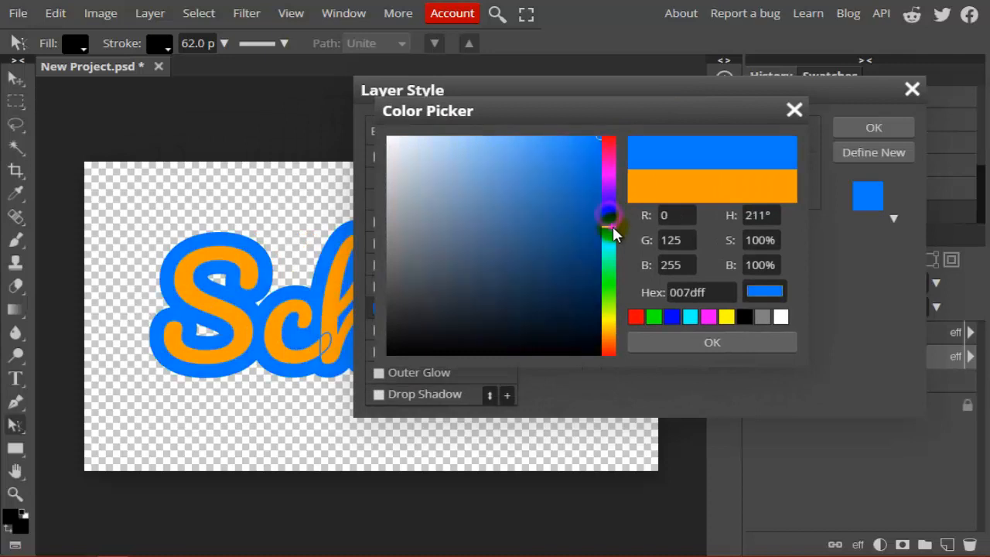
{"action": "left_click_drag", "start_coordinate": [552, 283], "coordinate": [607, 330]}
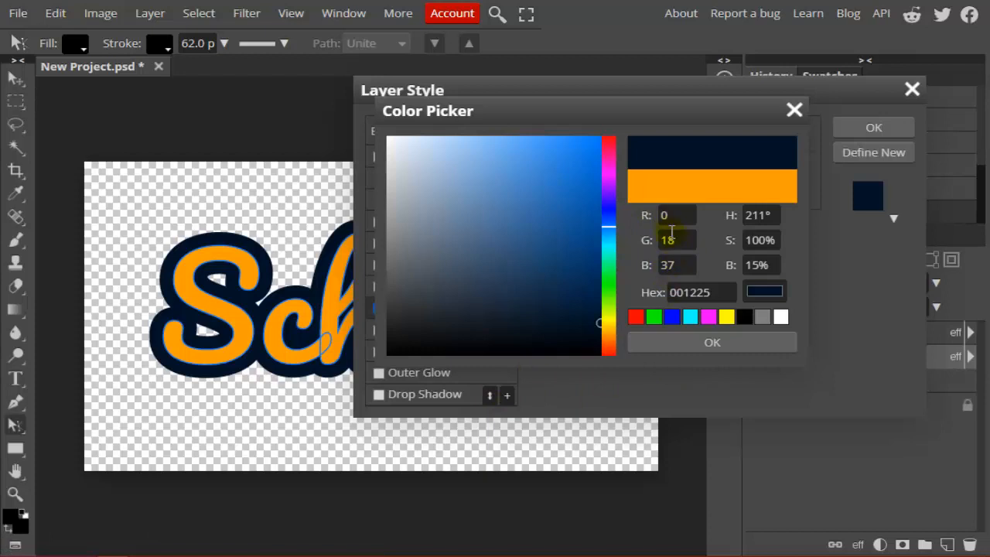
{"action": "left_click", "coordinate": [685, 344]}
{"action": "left_click", "coordinate": [893, 129]}
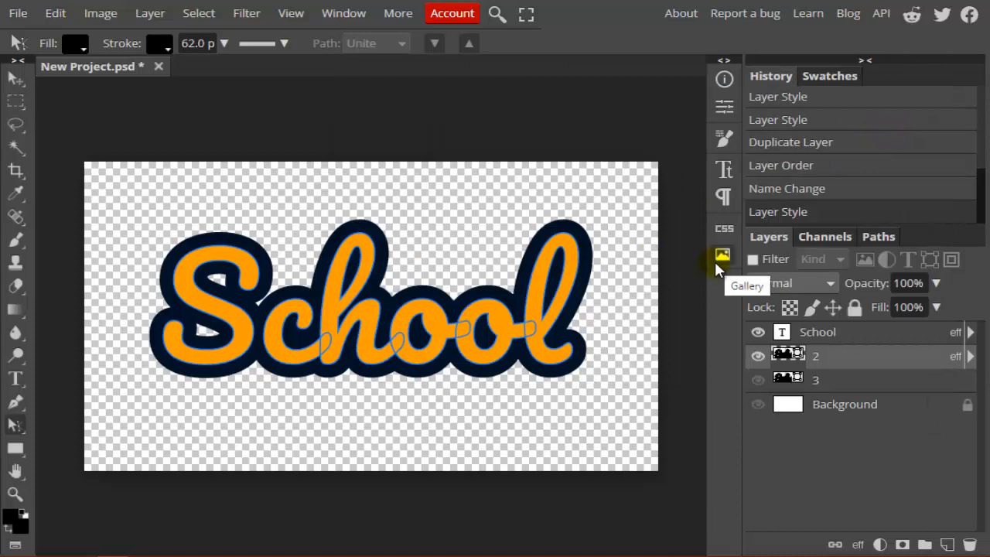
Select layer 3 and briefly hide and show layer 2 and the School text to examine the stacked lettering
{"action": "left_click", "coordinate": [874, 378]}
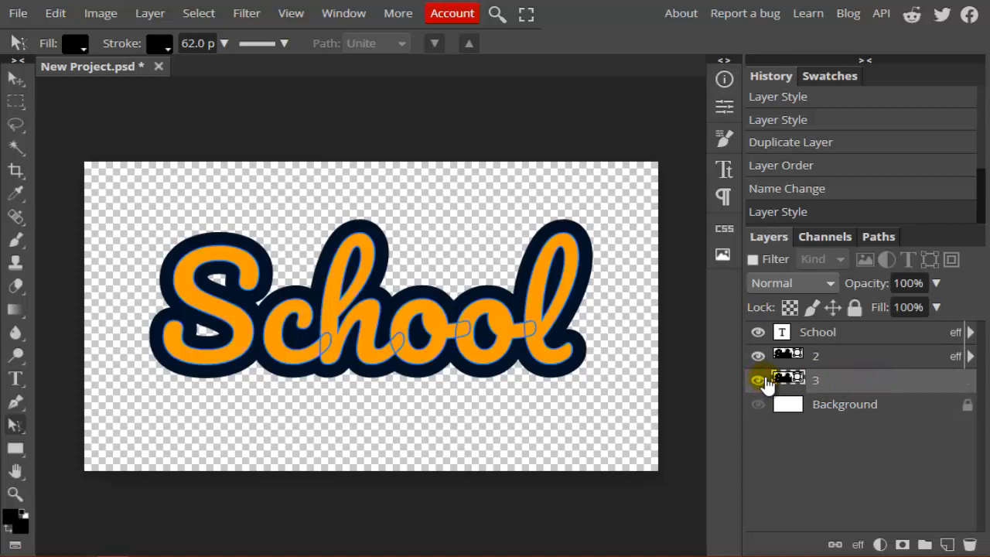
{"action": "left_click", "coordinate": [756, 354]}
{"action": "left_click", "coordinate": [753, 335]}
{"action": "left_click", "coordinate": [753, 352]}
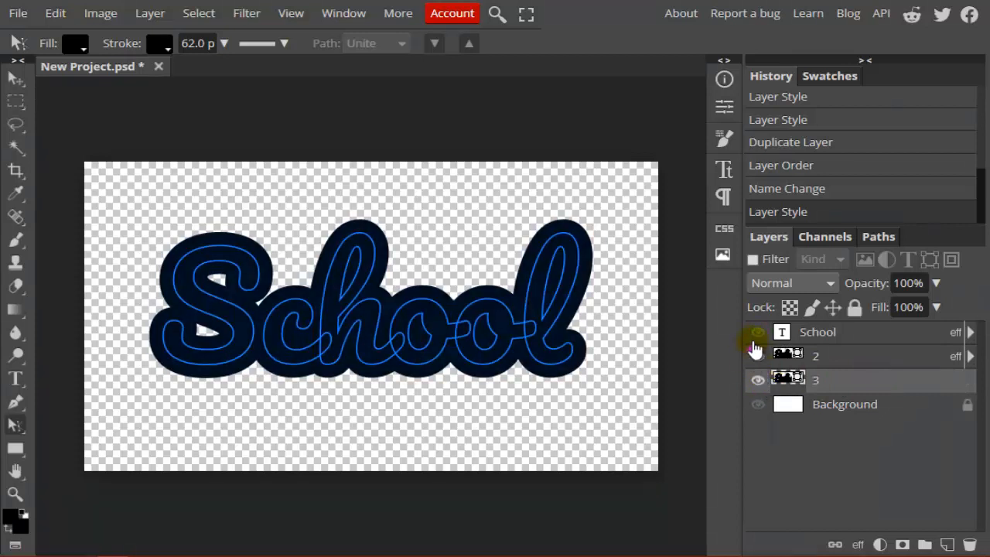
{"action": "left_click", "coordinate": [754, 337]}
{"action": "right_click", "coordinate": [863, 380]}
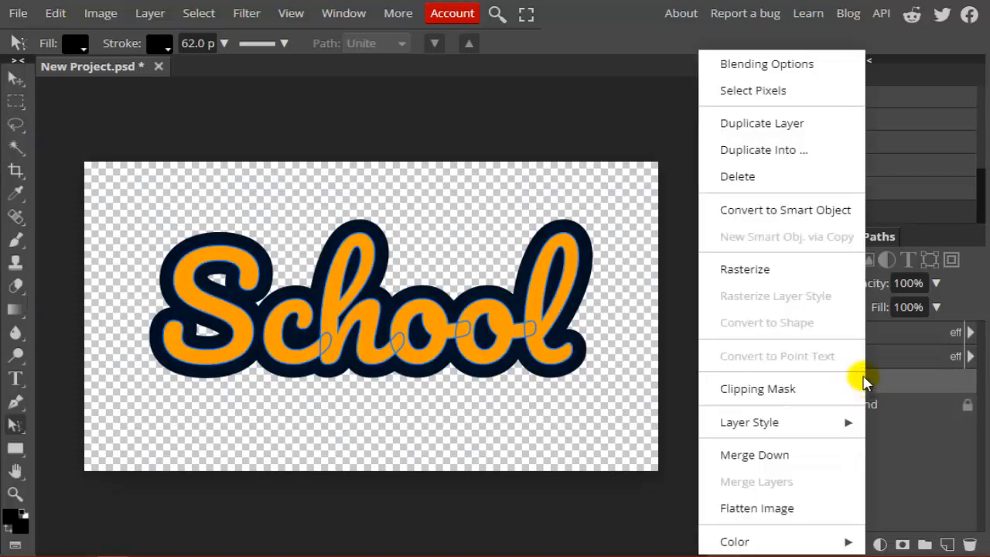
{"action": "left_click", "coordinate": [746, 65]}
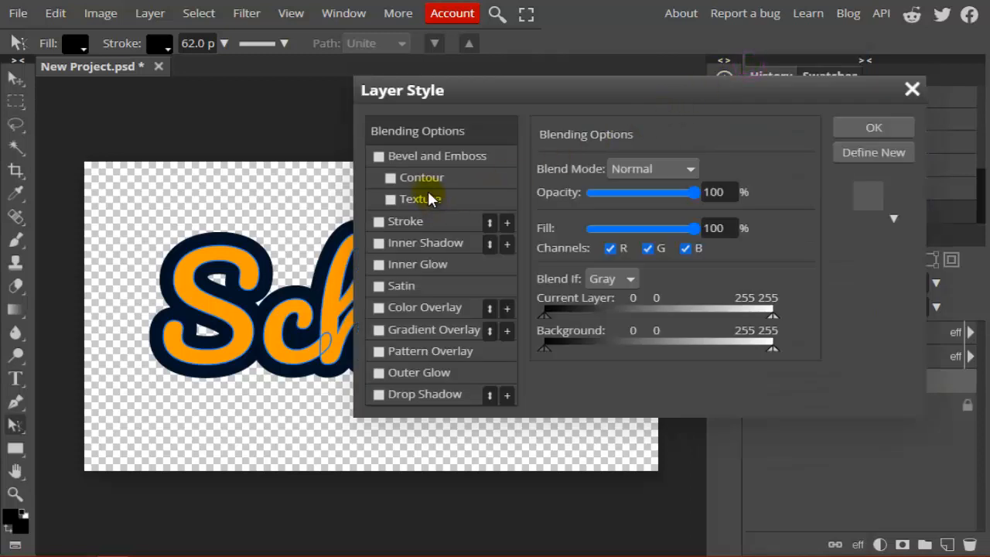
{"action": "left_click", "coordinate": [378, 308]}
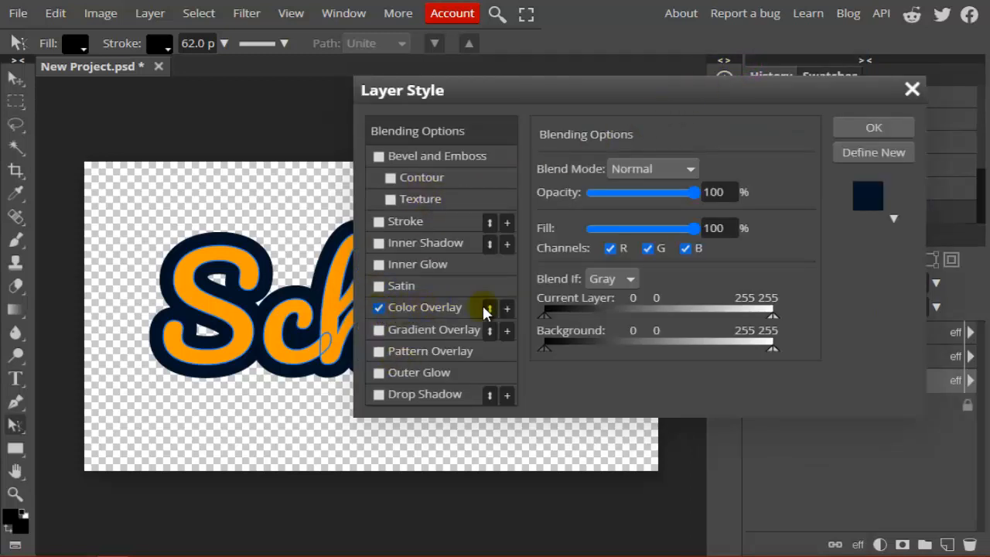
{"action": "left_click", "coordinate": [912, 89]}
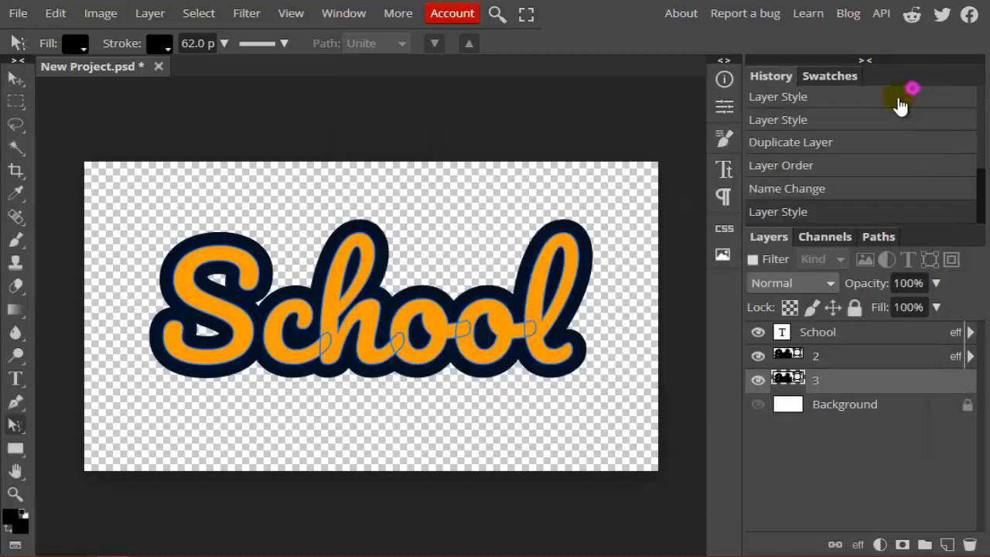
Apply a white ffffff Color Overlay to shape layer 3 through its blending options
{"action": "right_click", "coordinate": [859, 380]}
{"action": "left_click", "coordinate": [760, 64]}
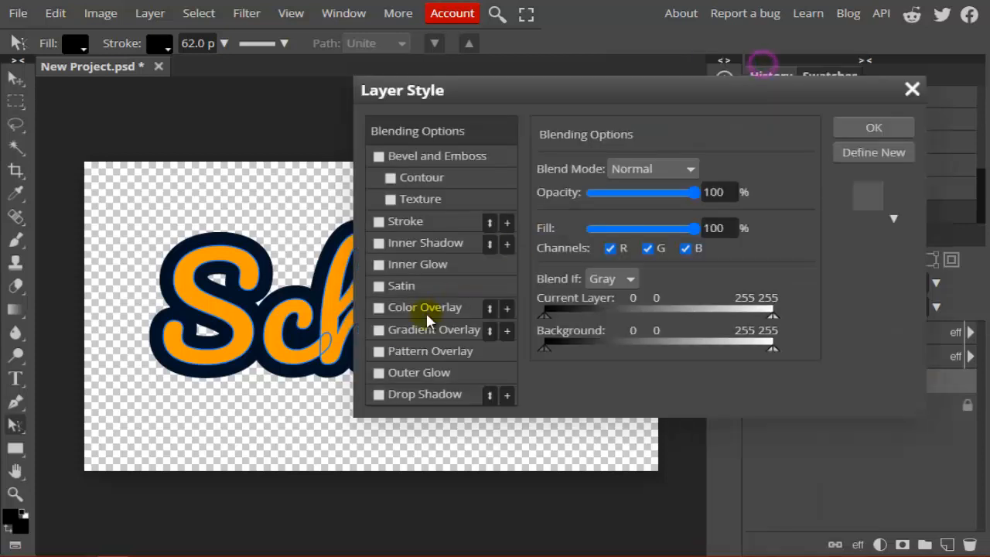
{"action": "left_click", "coordinate": [378, 307]}
{"action": "left_click", "coordinate": [763, 192]}
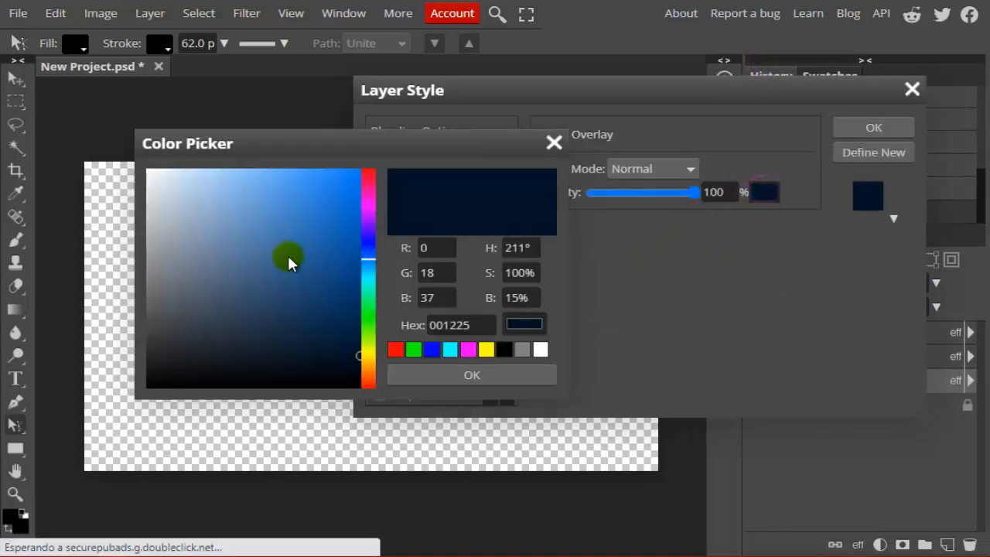
{"action": "left_click_drag", "start_coordinate": [287, 261], "coordinate": [45, 145]}
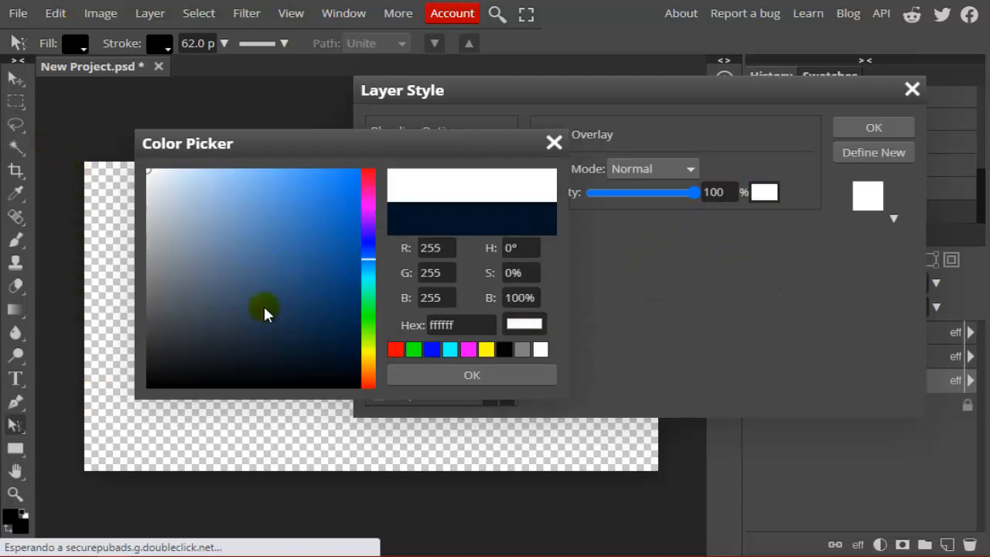
{"action": "left_click", "coordinate": [459, 377]}
{"action": "left_click", "coordinate": [855, 131]}
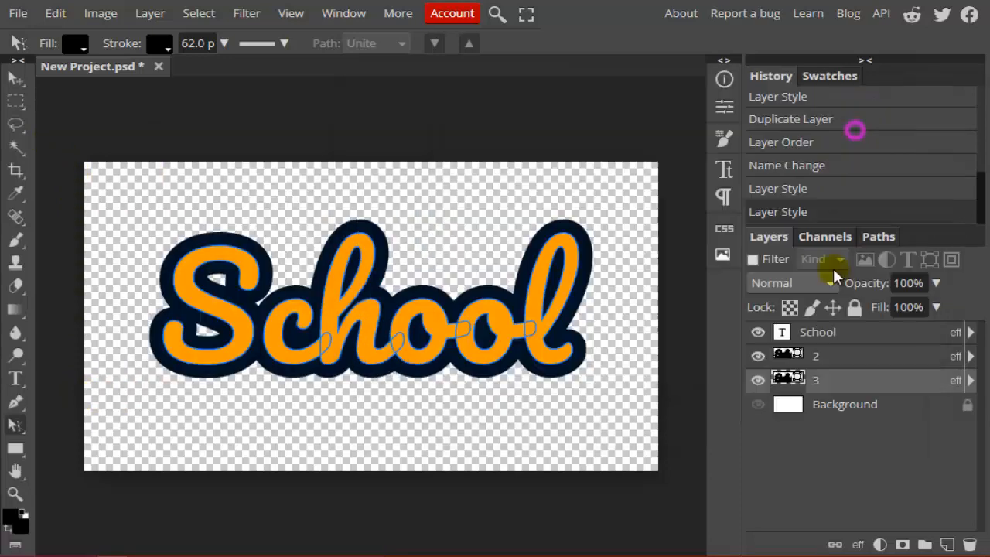
Widen the stroke of shape layer 3 to 122 px to form the outer outline
{"action": "left_click", "coordinate": [225, 43]}
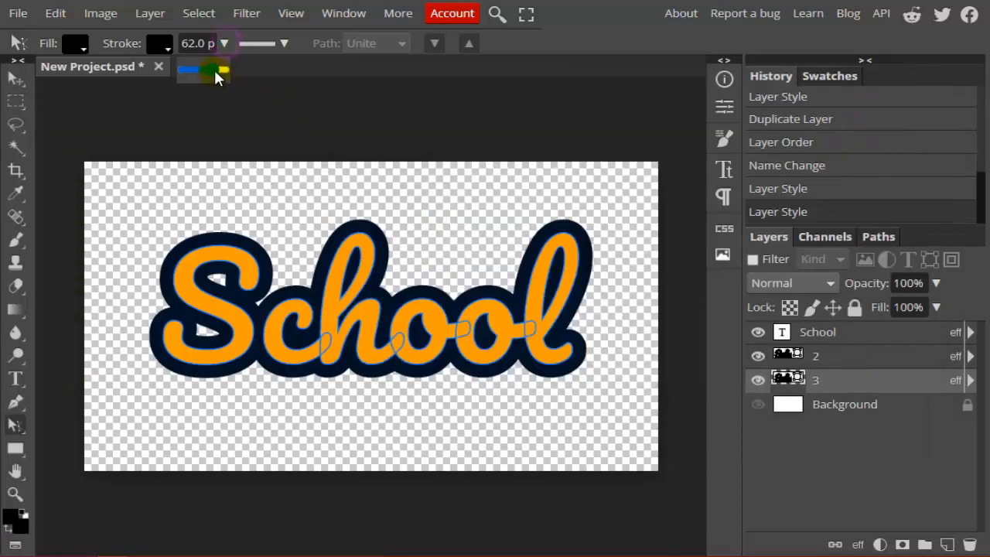
{"action": "left_click_drag", "start_coordinate": [215, 70], "coordinate": [219, 70]}
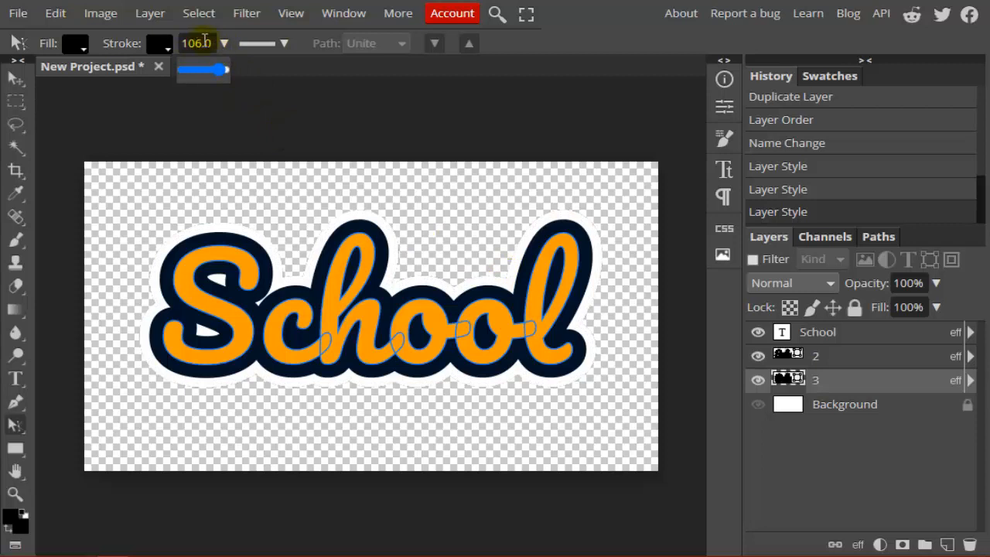
{"action": "left_click", "coordinate": [831, 384]}
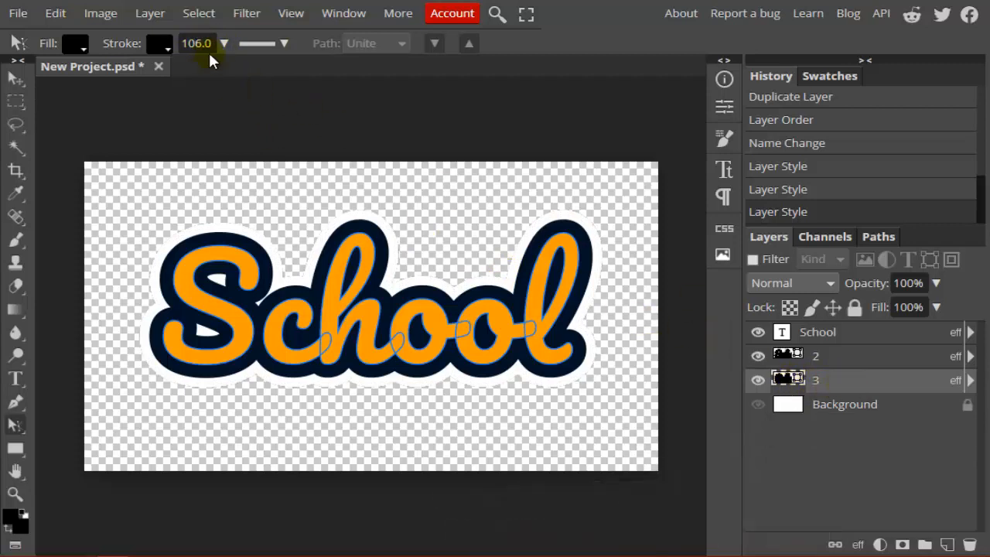
{"action": "left_click_drag", "start_coordinate": [219, 70], "coordinate": [220, 69]}
{"action": "left_click", "coordinate": [220, 69]}
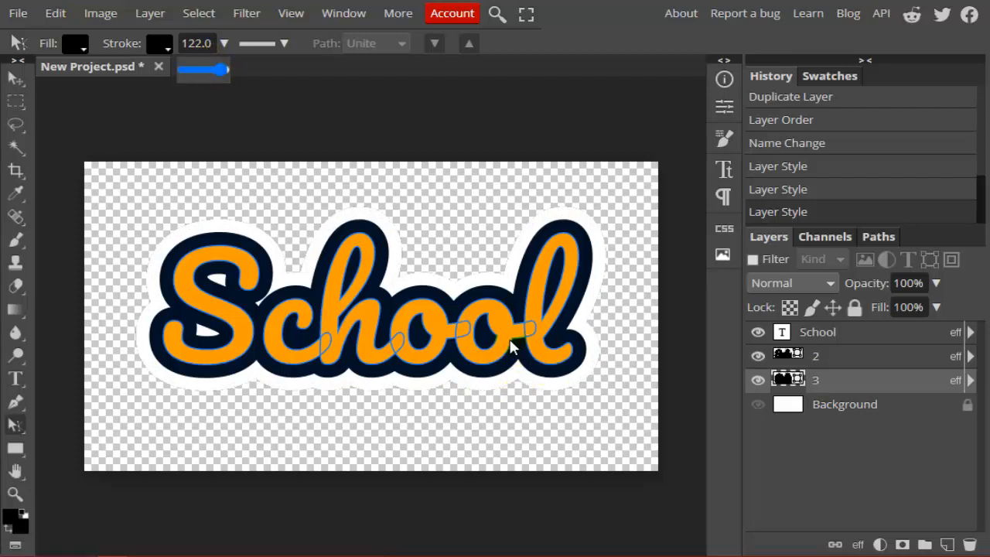
Duplicate shape layer 3, rename the copy 4, place it beneath layer 3, and briefly hide and show the layers above
{"action": "left_click", "coordinate": [880, 380]}
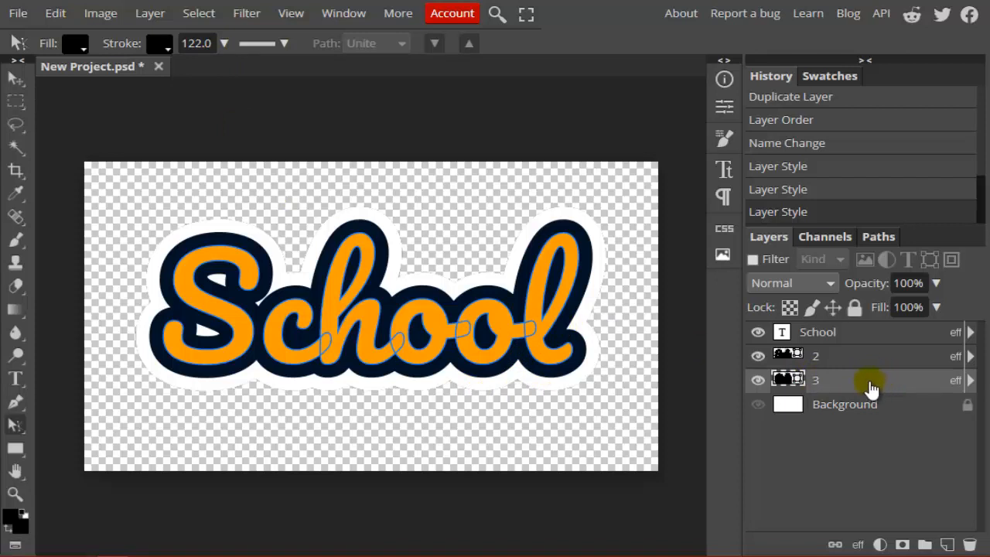
{"action": "right_click", "coordinate": [869, 387]}
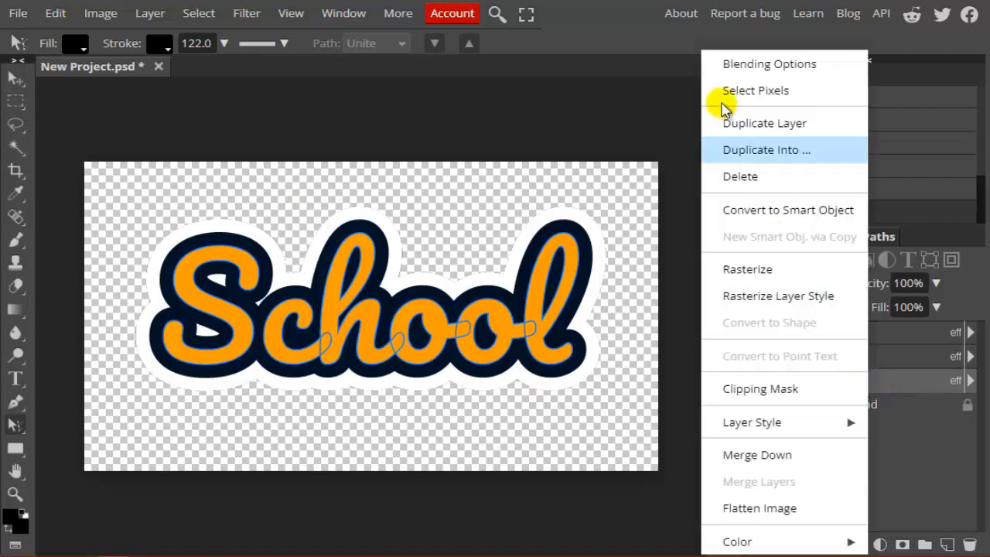
{"action": "left_click", "coordinate": [766, 123]}
{"action": "double_click", "coordinate": [839, 380]}
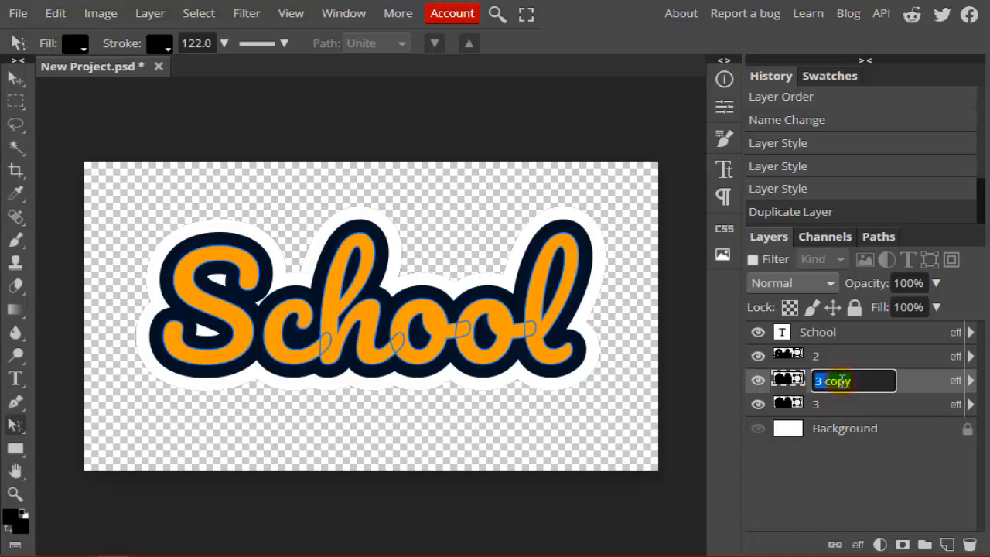
{"action": "type", "text": "4"}
{"action": "left_click", "coordinate": [910, 379]}
{"action": "left_click_drag", "start_coordinate": [821, 377], "coordinate": [831, 414]}
{"action": "left_click_drag", "start_coordinate": [758, 380], "coordinate": [758, 331]}
{"action": "left_click_drag", "start_coordinate": [757, 379], "coordinate": [757, 332]}
Change the Color Overlay of shape layer 4 to dark navy 001225, sampled from the lettering's inner outline, and apply the style
{"action": "left_click", "coordinate": [846, 400]}
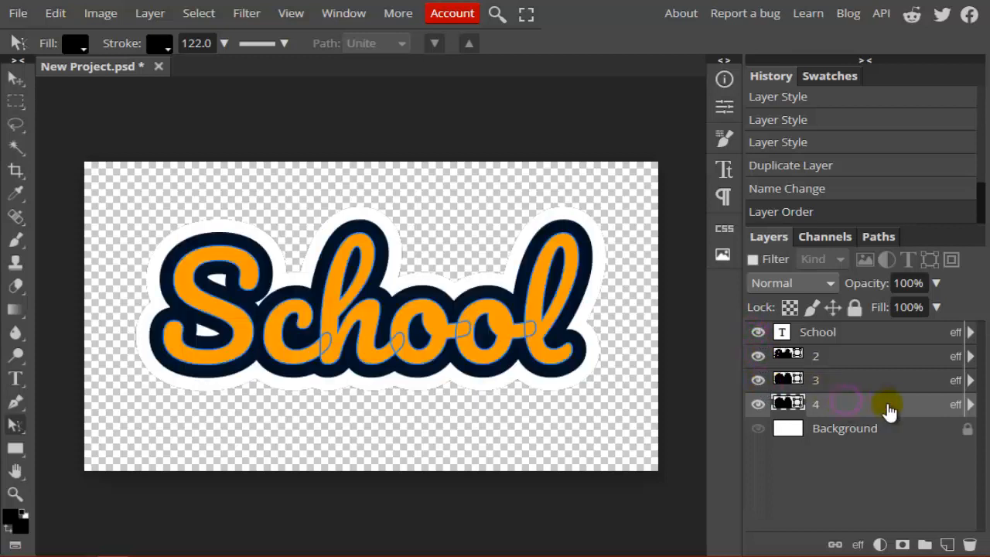
{"action": "right_click", "coordinate": [881, 405]}
{"action": "left_click", "coordinate": [764, 67]}
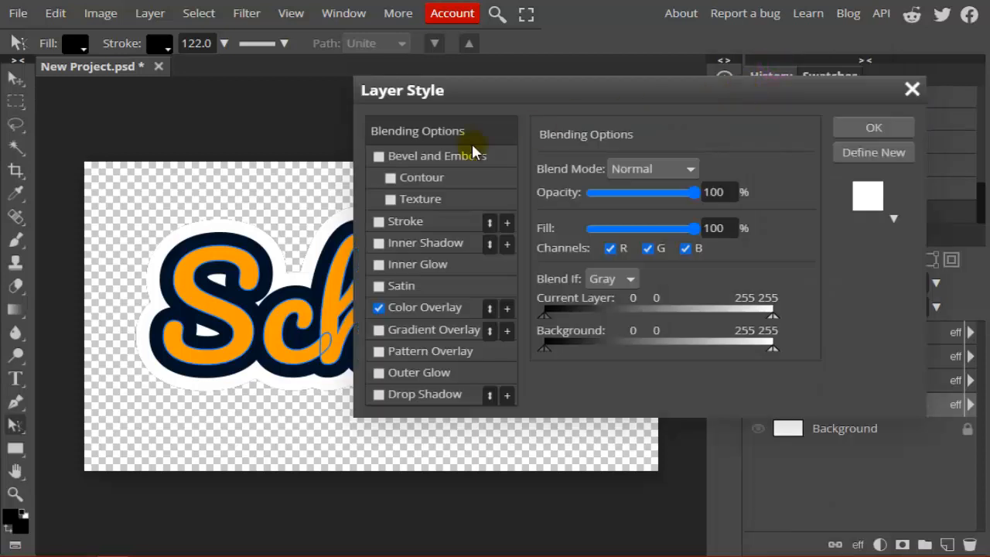
{"action": "left_click", "coordinate": [416, 307]}
{"action": "left_click", "coordinate": [764, 192]}
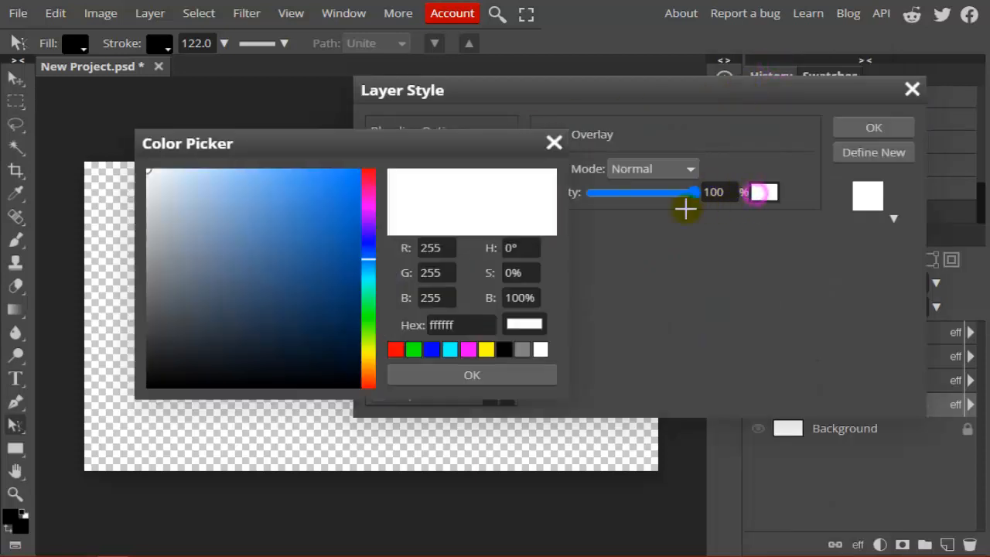
{"action": "left_click_drag", "start_coordinate": [319, 147], "coordinate": [606, 157]}
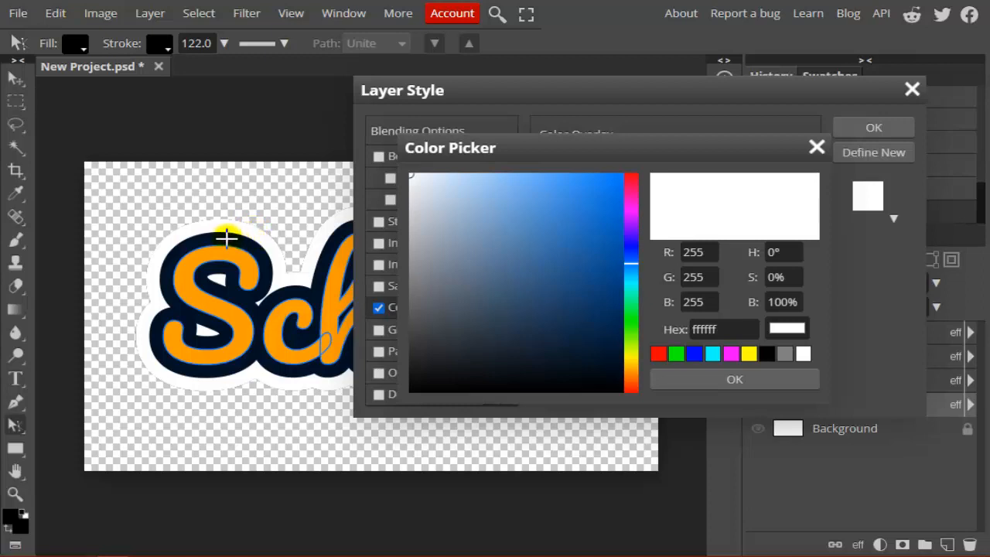
{"action": "left_click", "coordinate": [226, 231]}
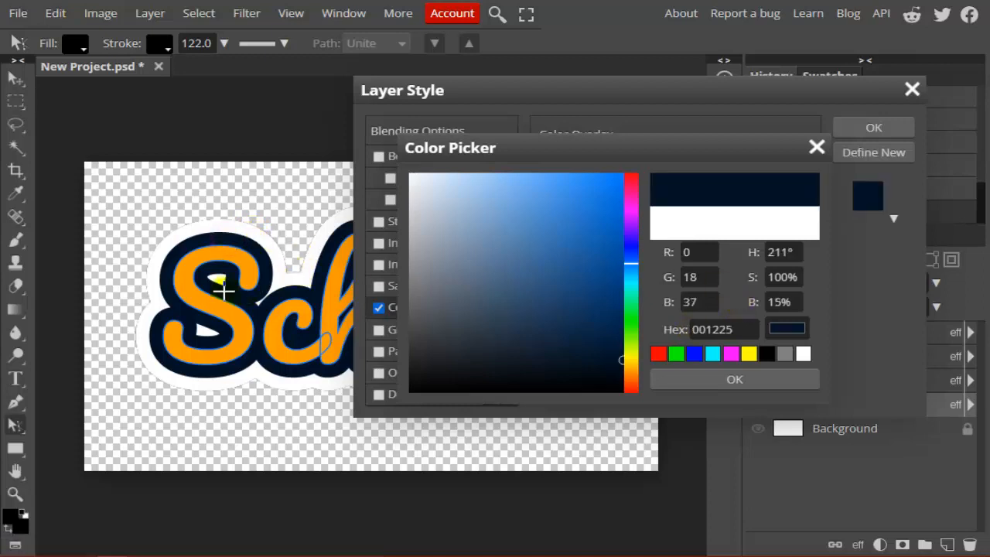
{"action": "left_click", "coordinate": [213, 259]}
{"action": "left_click", "coordinate": [208, 222]}
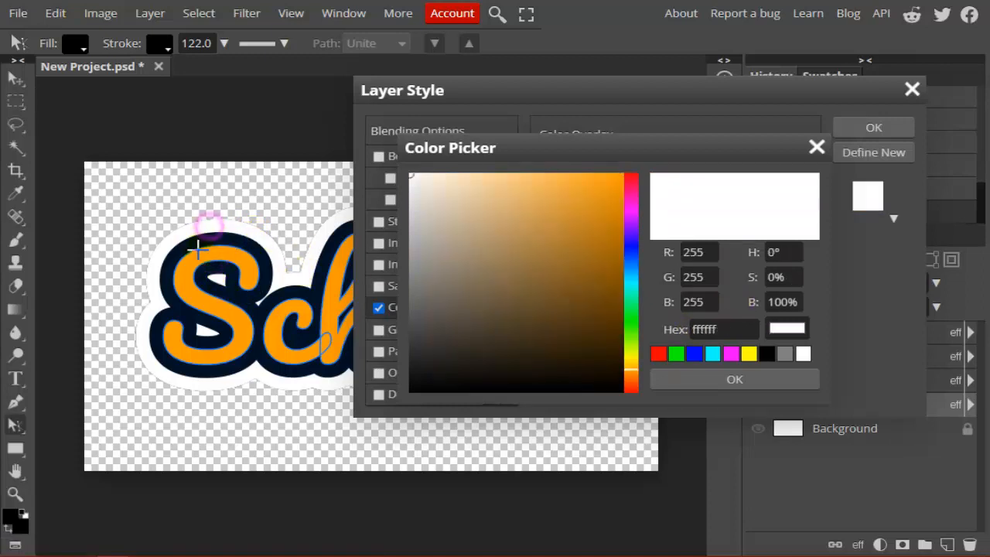
{"action": "left_click", "coordinate": [205, 236]}
{"action": "left_click", "coordinate": [734, 379]}
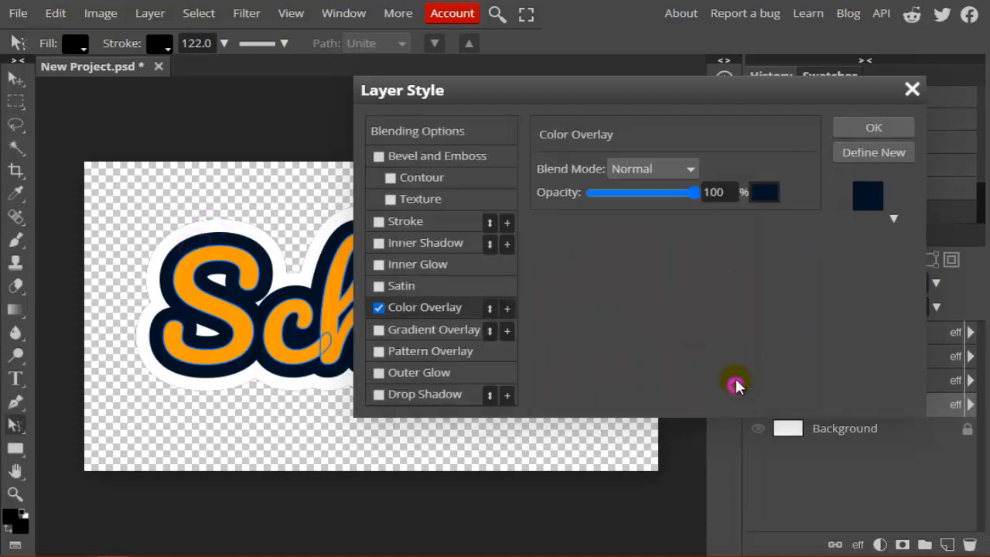
{"action": "left_click", "coordinate": [854, 132]}
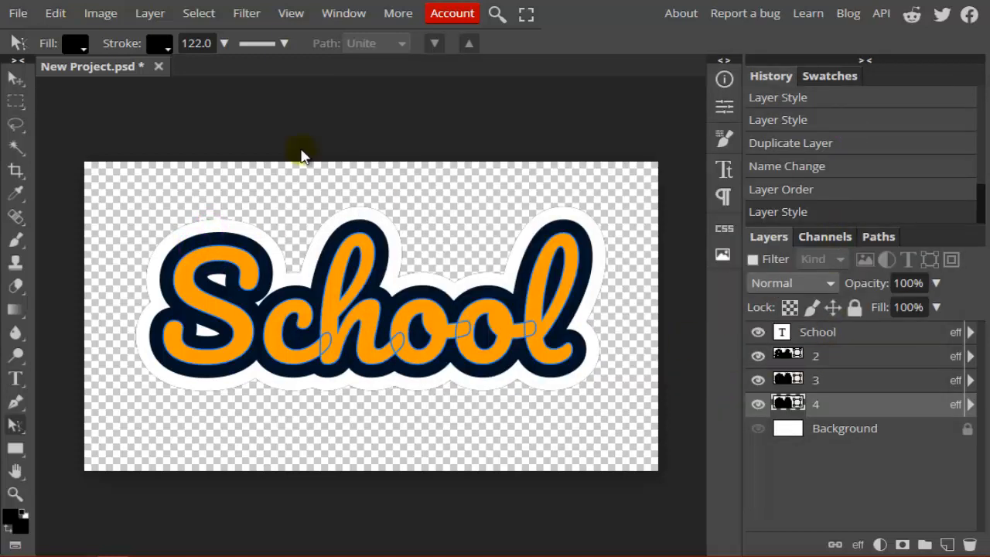
Widen the stroke of shape layer 4 to 150 px
{"action": "left_click", "coordinate": [222, 43]}
{"action": "left_click_drag", "start_coordinate": [223, 68], "coordinate": [227, 68]}
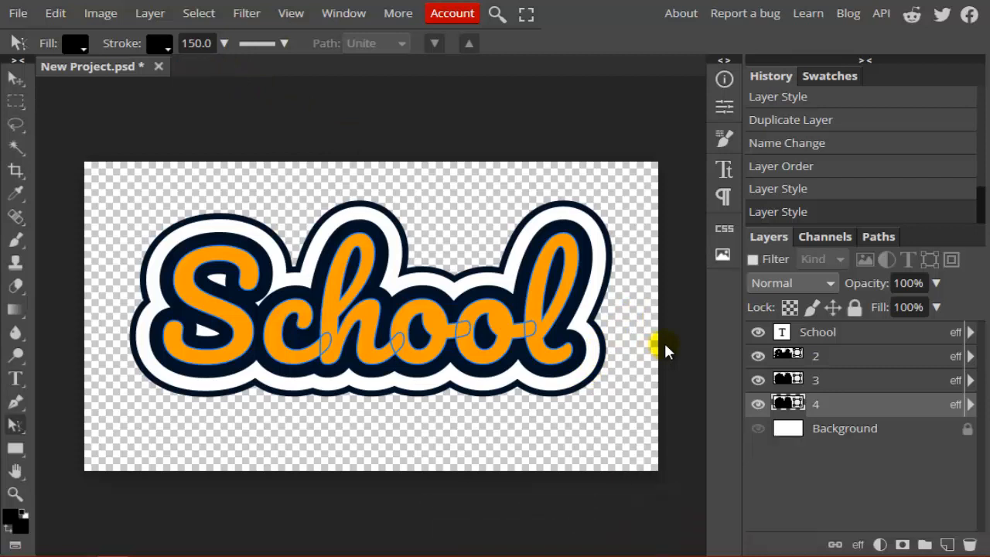
Select shape layer 3, try a narrower stroke, and set its stroke width to 121 px
{"action": "left_click", "coordinate": [872, 371]}
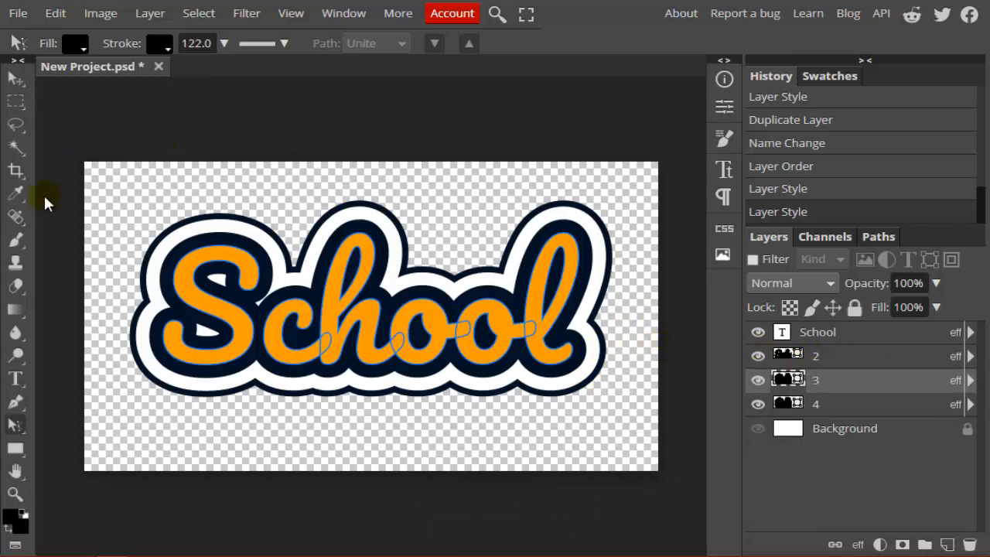
{"action": "left_click", "coordinate": [15, 421]}
{"action": "left_click", "coordinate": [224, 43]}
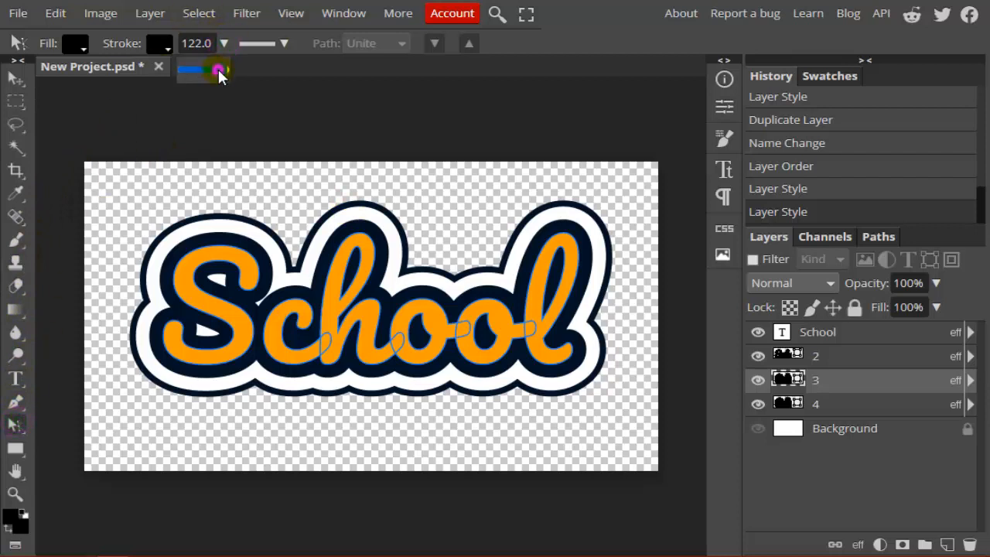
{"action": "left_click", "coordinate": [219, 71]}
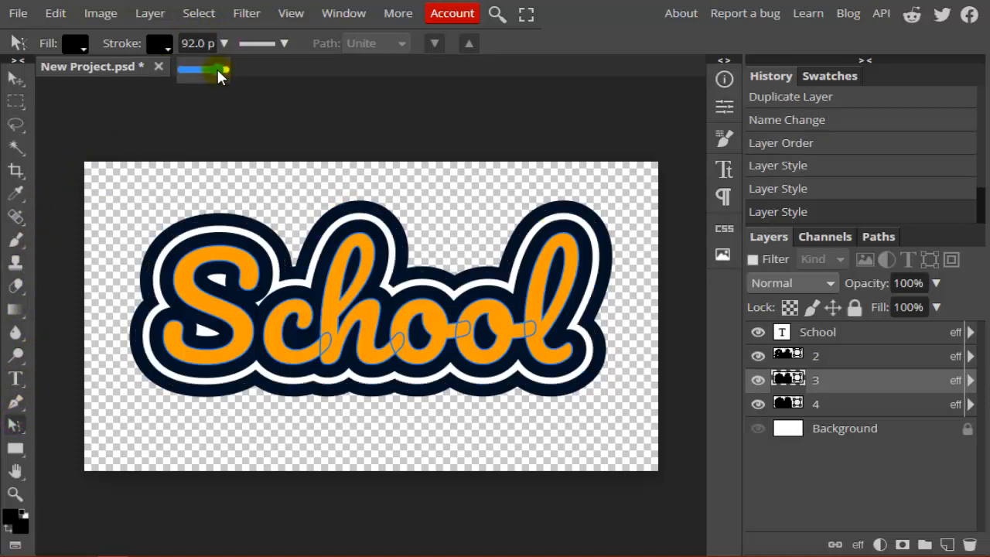
{"action": "left_click_drag", "start_coordinate": [217, 66], "coordinate": [219, 68]}
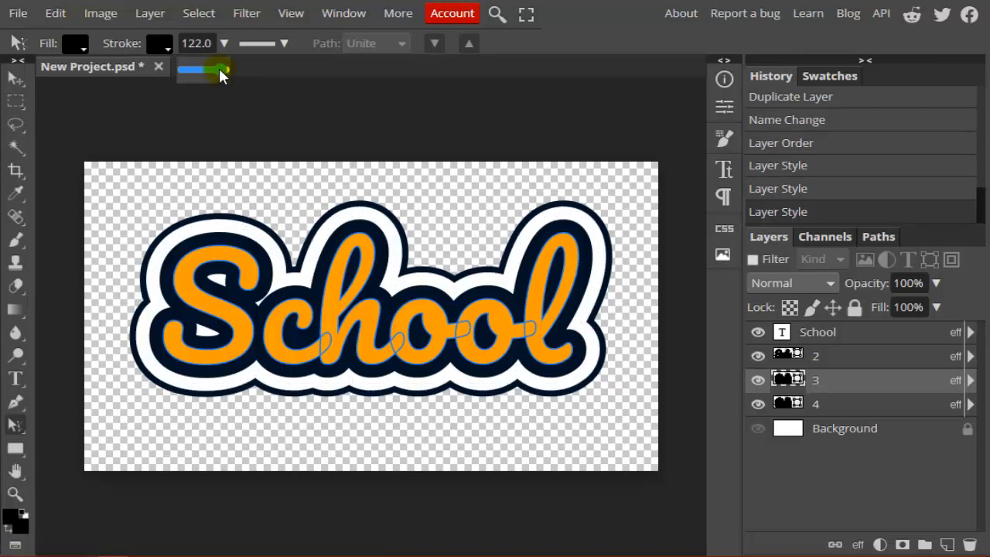
{"action": "left_click", "coordinate": [200, 42]}
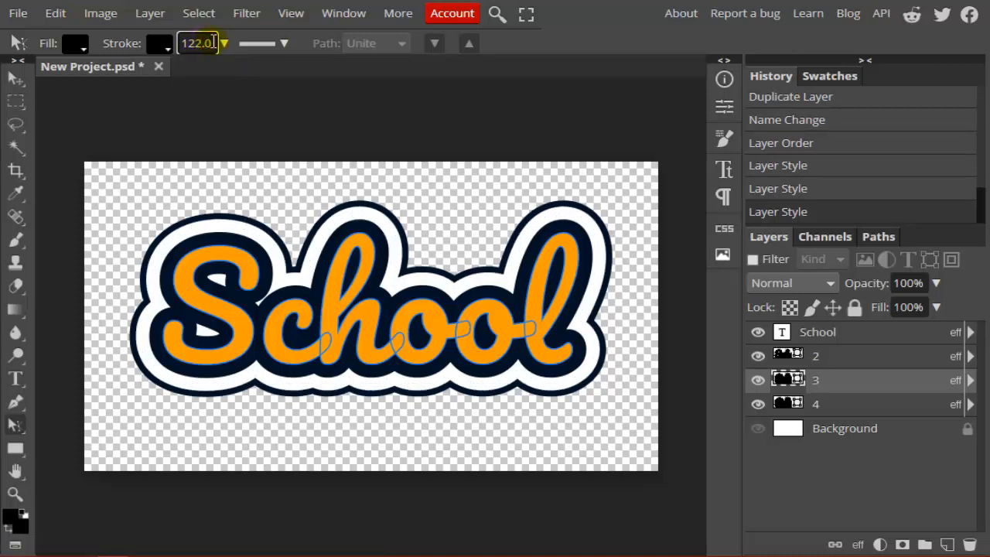
{"action": "type", "text": "1"}
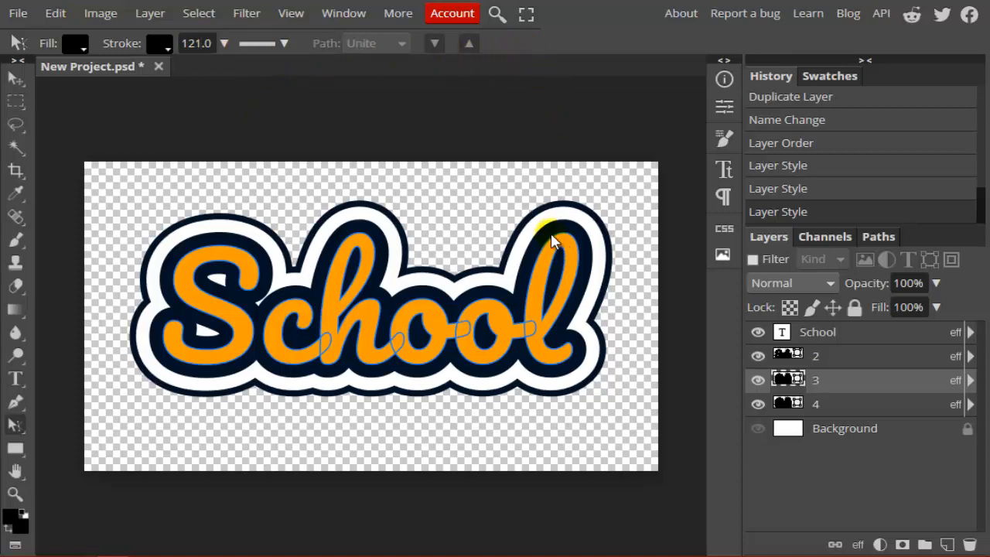
Switch to the Move tool, select the shape layers in turn, and briefly hide and show layer 2 to examine the outlines
{"action": "left_click", "coordinate": [16, 74]}
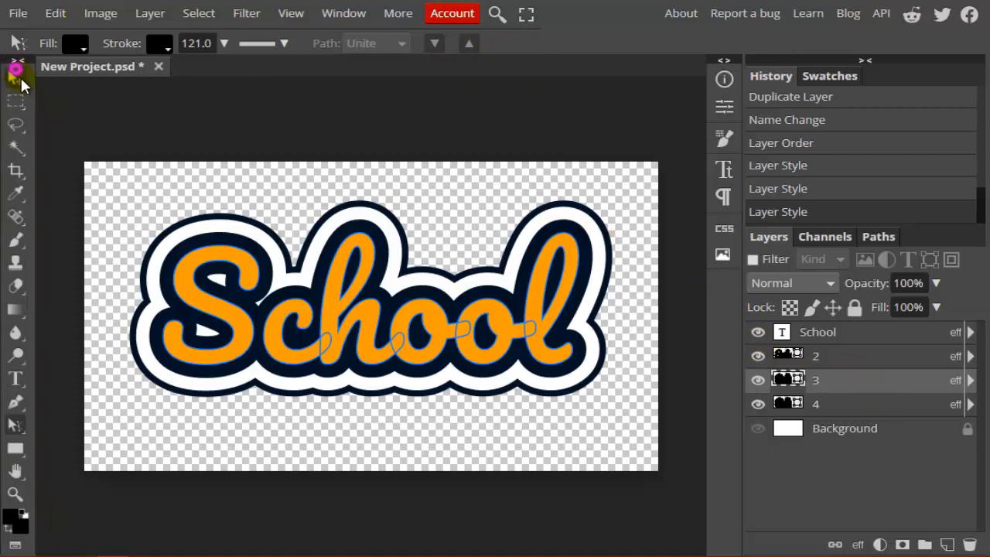
{"action": "left_click", "coordinate": [875, 400]}
{"action": "left_click", "coordinate": [874, 377]}
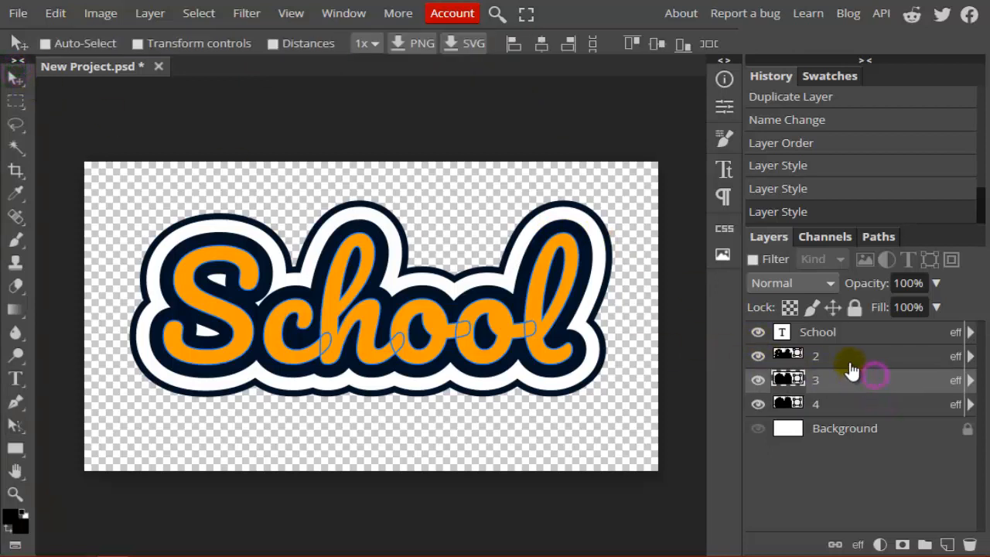
{"action": "left_click", "coordinate": [858, 358]}
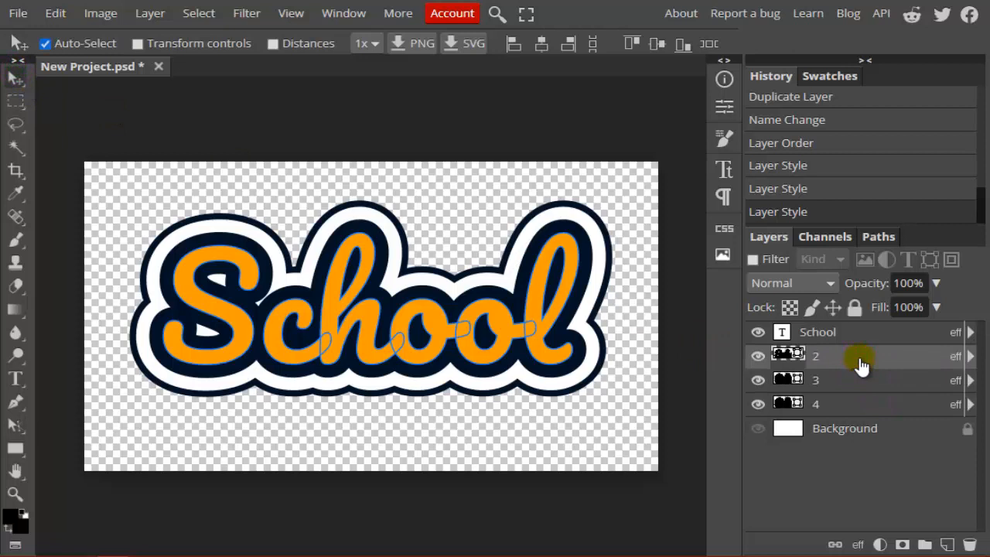
{"action": "left_click", "coordinate": [872, 381]}
{"action": "left_click", "coordinate": [757, 356]}
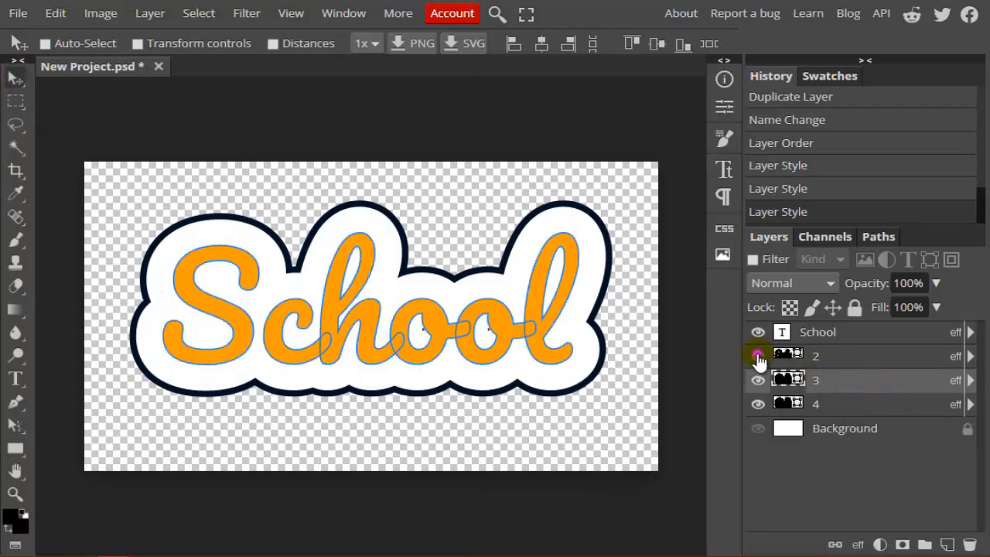
{"action": "left_click", "coordinate": [758, 356]}
Enable a Drop Shadow on shape layer 2 through its blending options and display the shadow's settings
{"action": "left_click", "coordinate": [825, 355]}
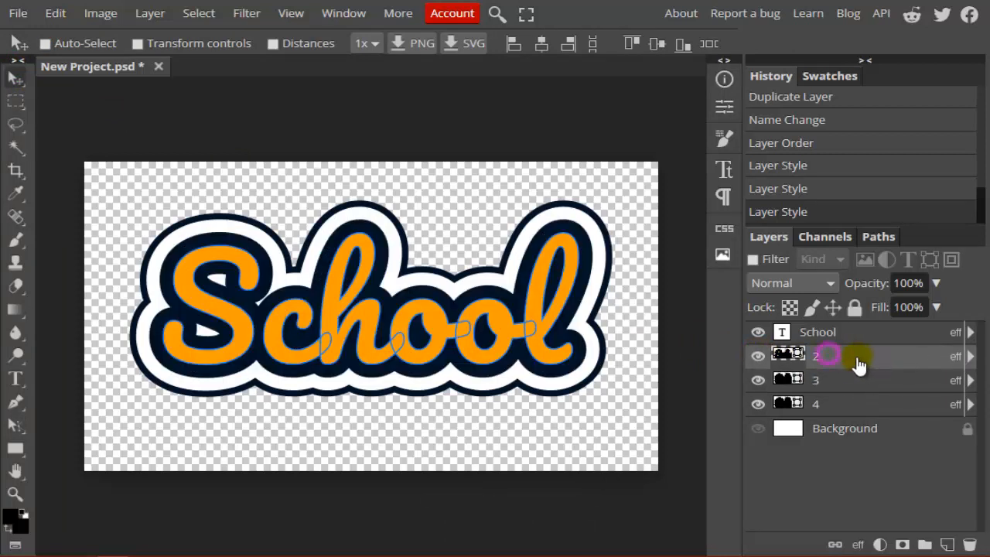
{"action": "right_click", "coordinate": [862, 360]}
{"action": "left_click", "coordinate": [738, 62]}
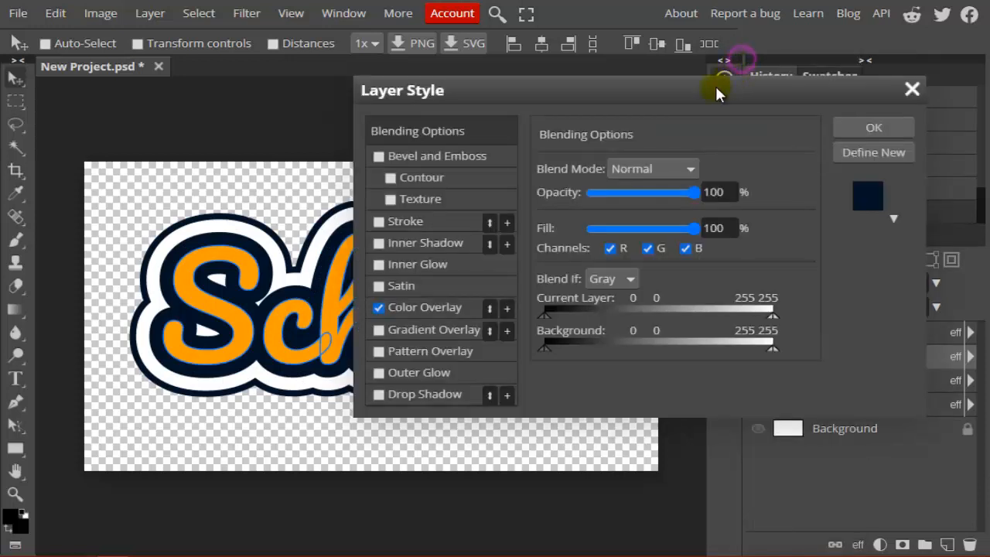
{"action": "left_click_drag", "start_coordinate": [499, 91], "coordinate": [557, 83]}
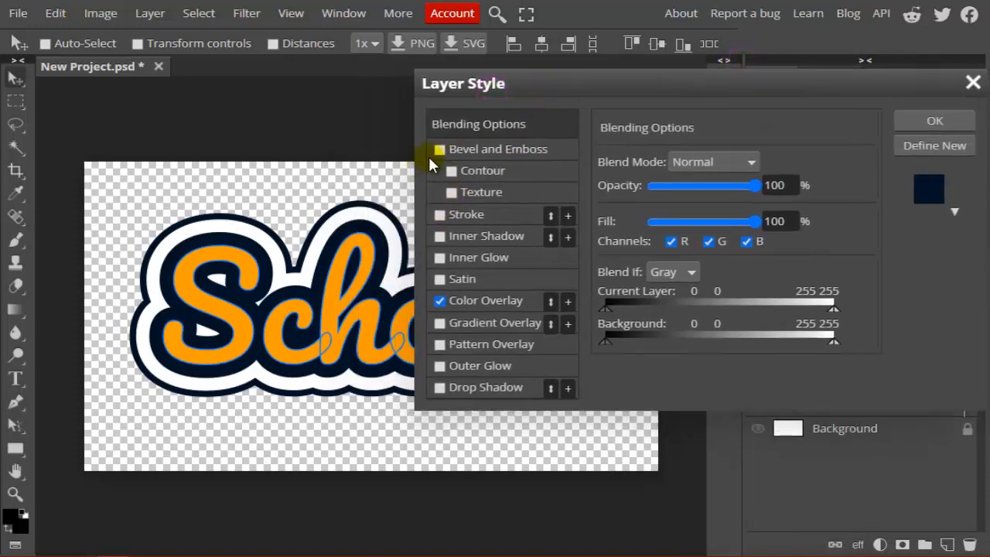
{"action": "left_click", "coordinate": [439, 387]}
{"action": "left_click_drag", "start_coordinate": [585, 80], "coordinate": [583, 60]}
{"action": "left_click", "coordinate": [487, 369]}
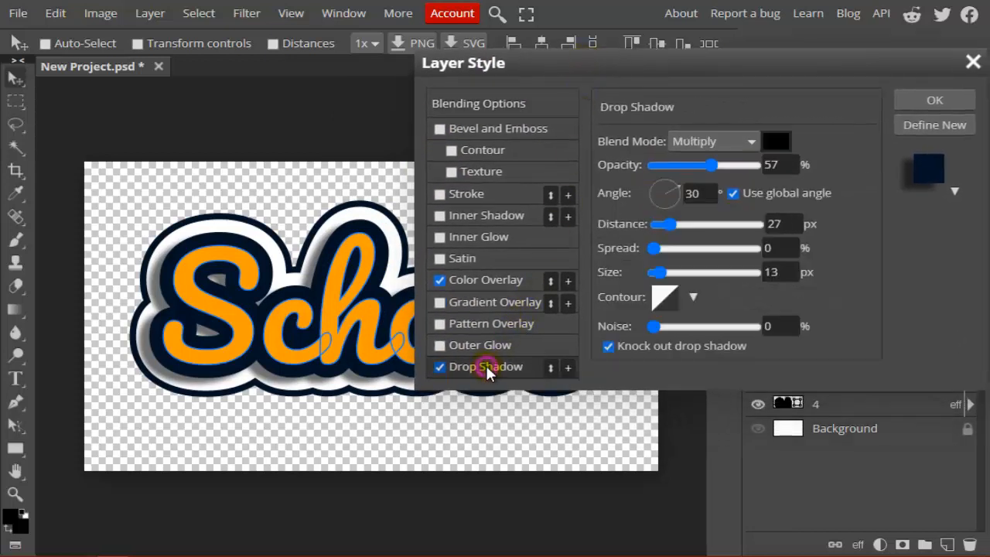
Turn off the drop shadow's global angle, set its distance to 14 px, and apply the style to layer 2
{"action": "left_click", "coordinate": [734, 194]}
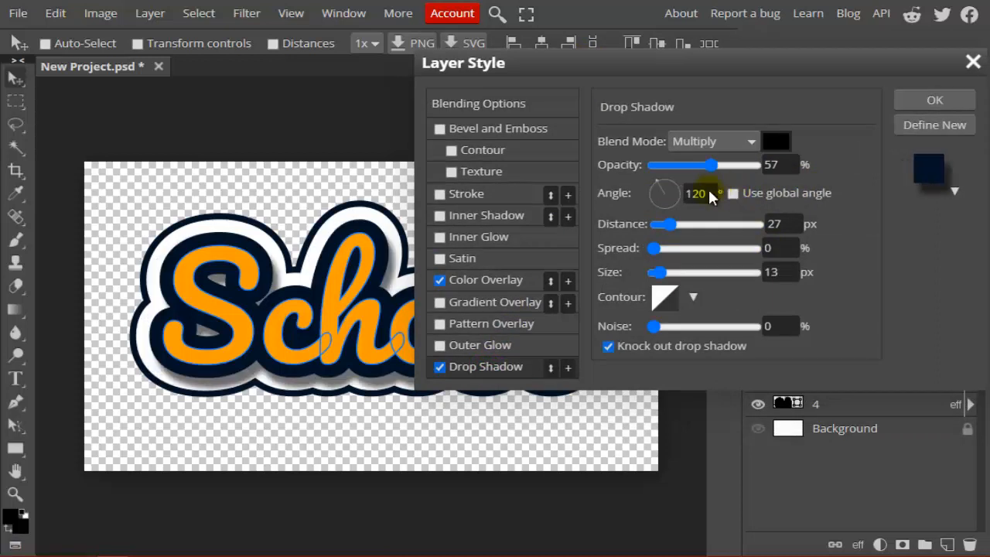
{"action": "left_click_drag", "start_coordinate": [668, 224], "coordinate": [666, 224]}
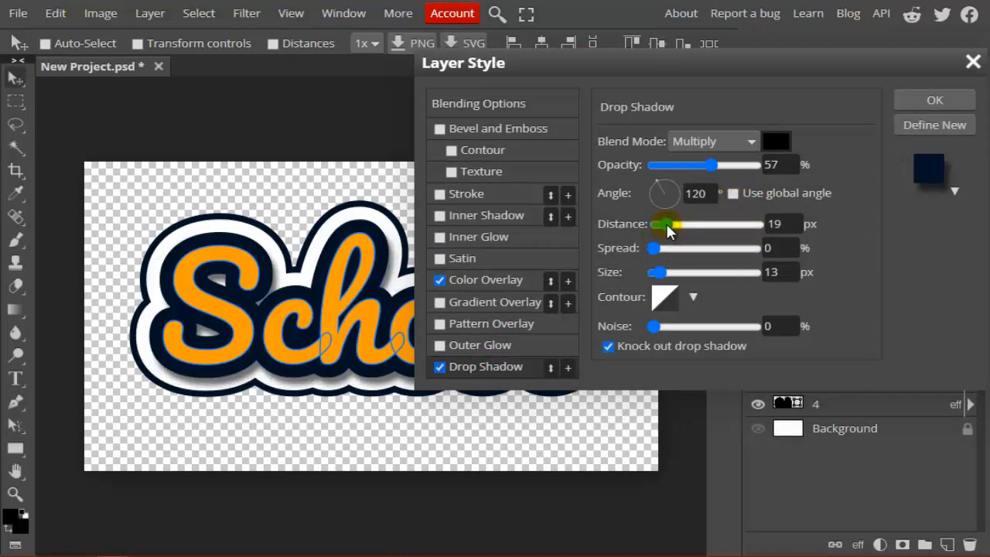
{"action": "left_click_drag", "start_coordinate": [633, 60], "coordinate": [641, 36]}
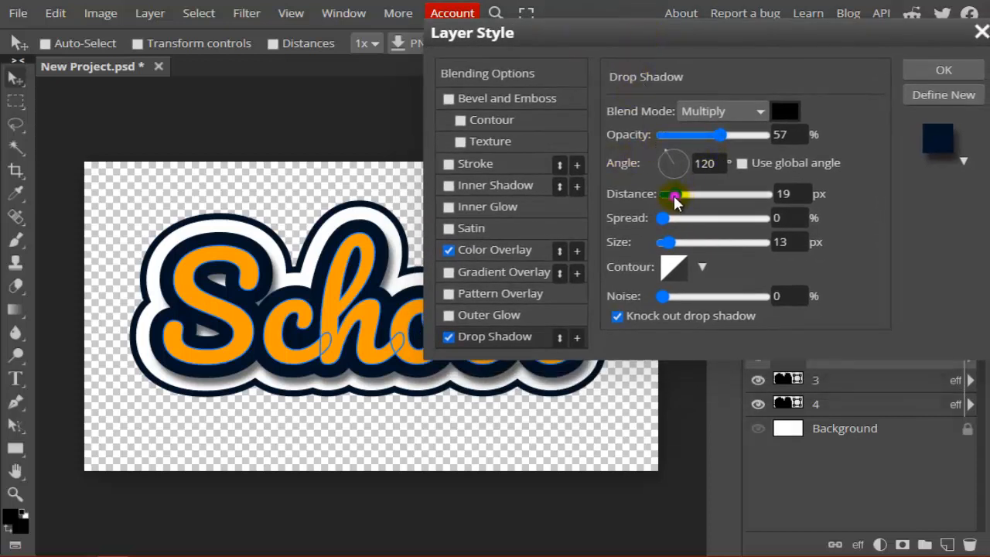
{"action": "left_click_drag", "start_coordinate": [674, 199], "coordinate": [675, 201]}
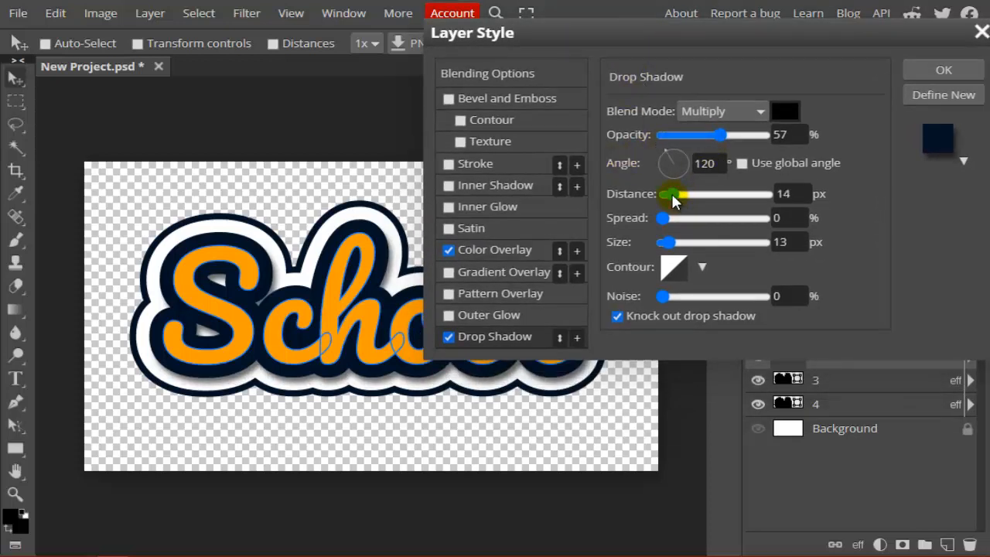
{"action": "mouse_move", "coordinate": [645, 54]}
{"action": "left_mouse_down"}
{"action": "mouse_move", "coordinate": [690, 43]}
{"action": "mouse_move", "coordinate": [702, 58]}
{"action": "mouse_move", "coordinate": [649, 70]}
{"action": "left_mouse_up"}
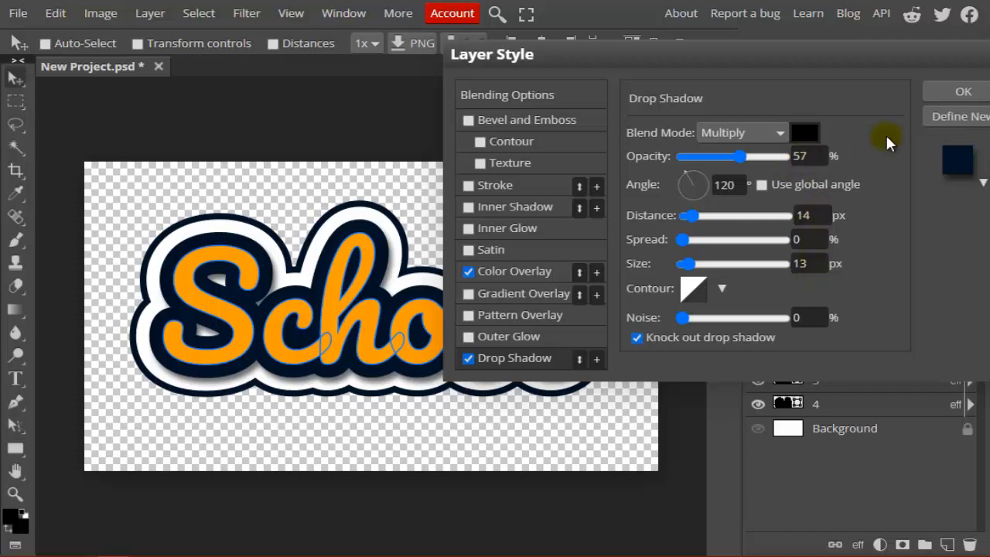
{"action": "left_click", "coordinate": [959, 92]}
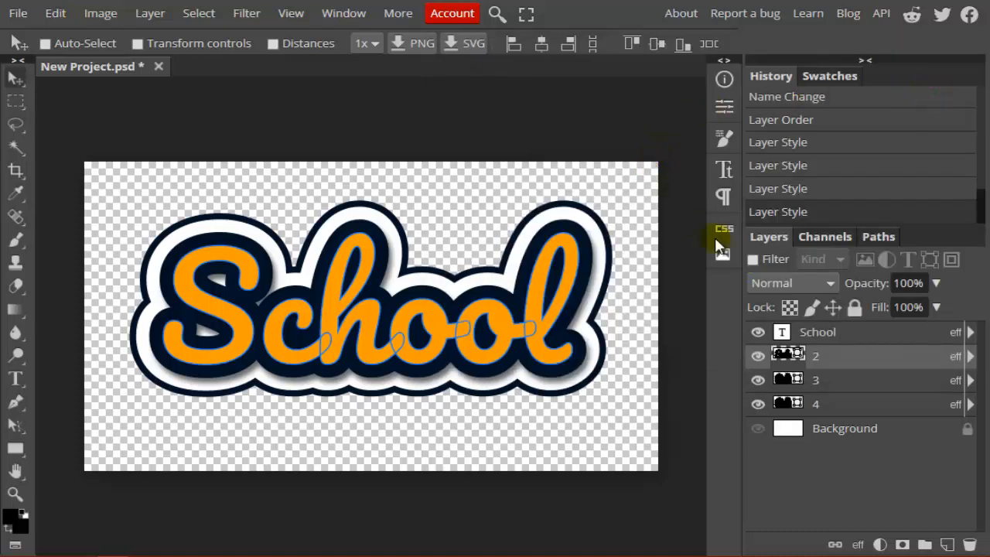
Select the Background layer, make it visible, and unlock it
{"action": "left_click", "coordinate": [882, 427]}
{"action": "left_click", "coordinate": [758, 429]}
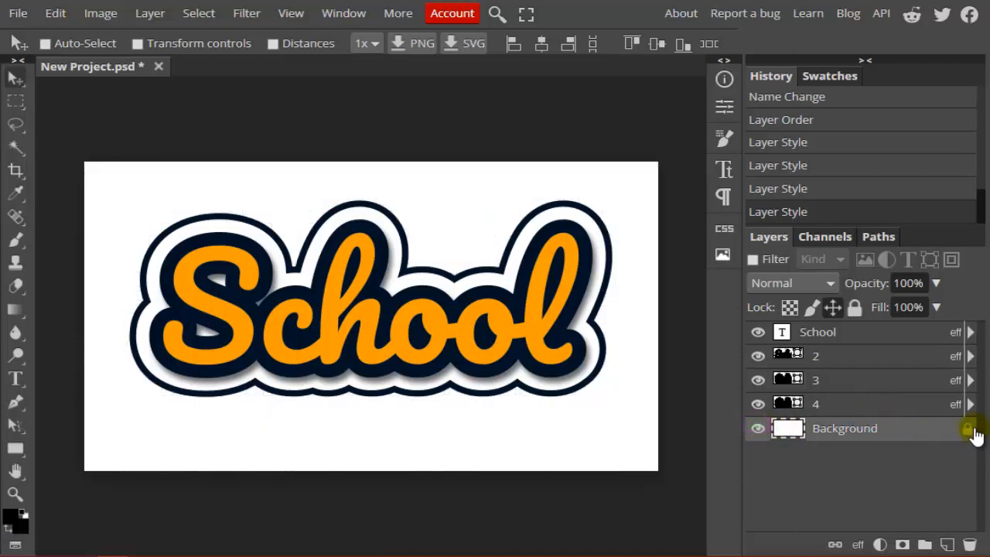
{"action": "left_click", "coordinate": [967, 429]}
Enable a Color Overlay on the Background layer through its blending options and display the overlay's settings
{"action": "right_click", "coordinate": [893, 434]}
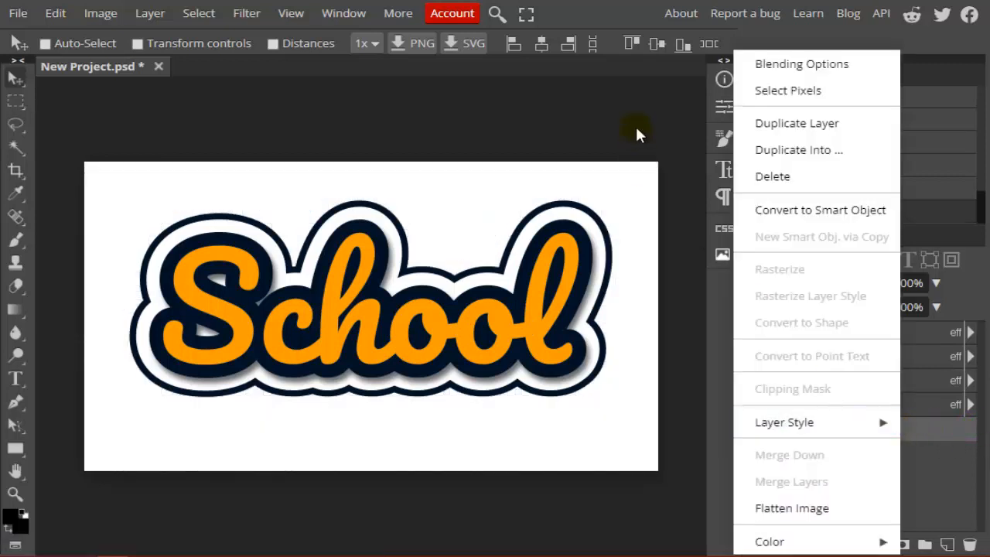
{"action": "left_click", "coordinate": [762, 66]}
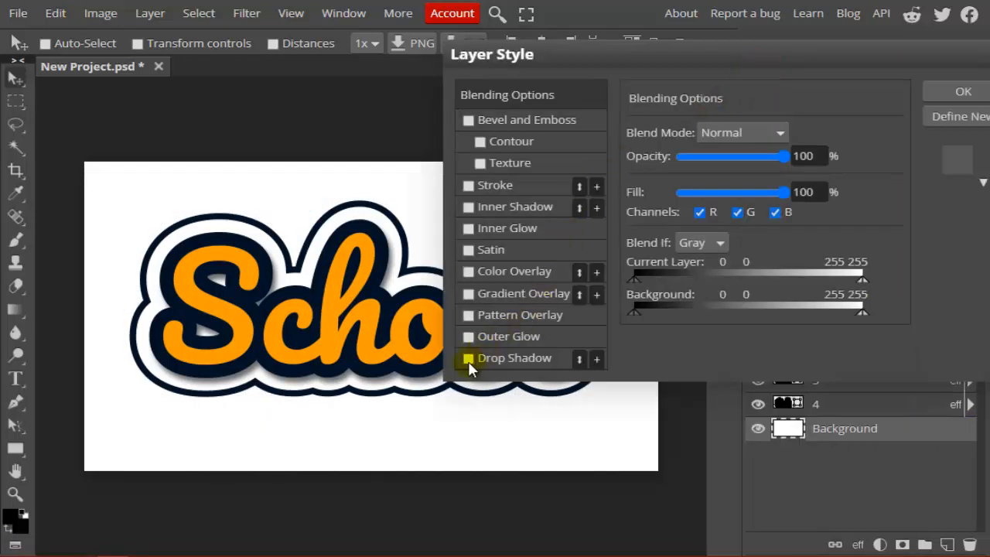
{"action": "left_click", "coordinate": [469, 272]}
{"action": "left_click", "coordinate": [495, 270]}
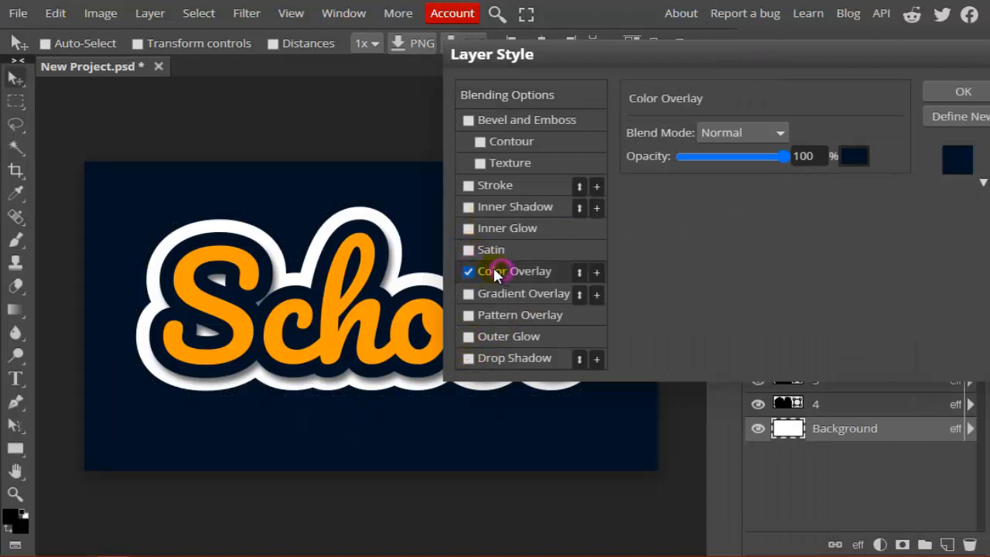
Set the overlay colour to the orange ff9d00 sampled from the School lettering and apply the style to the Background layer
{"action": "left_click", "coordinate": [851, 159]}
{"action": "left_click_drag", "start_coordinate": [294, 142], "coordinate": [537, 112]}
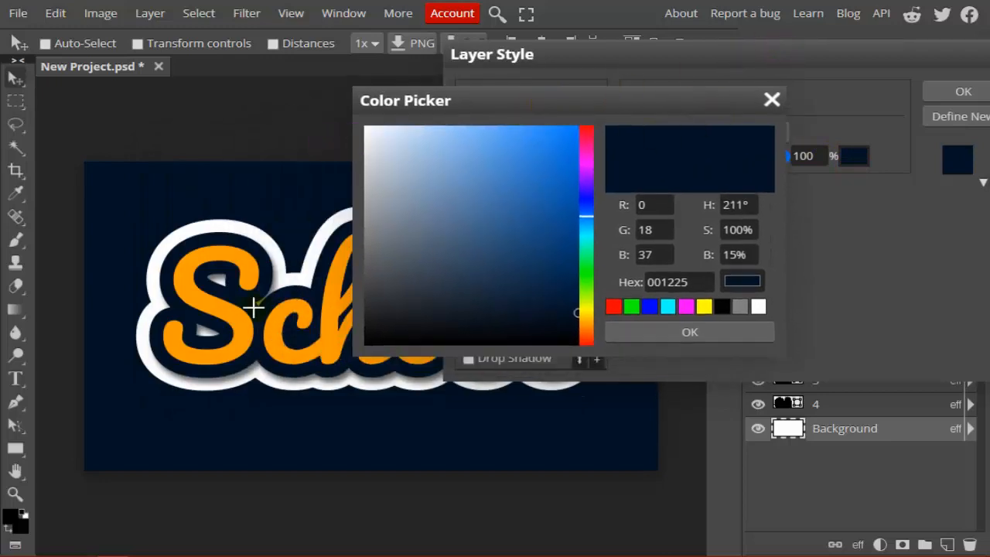
{"action": "left_click", "coordinate": [229, 311]}
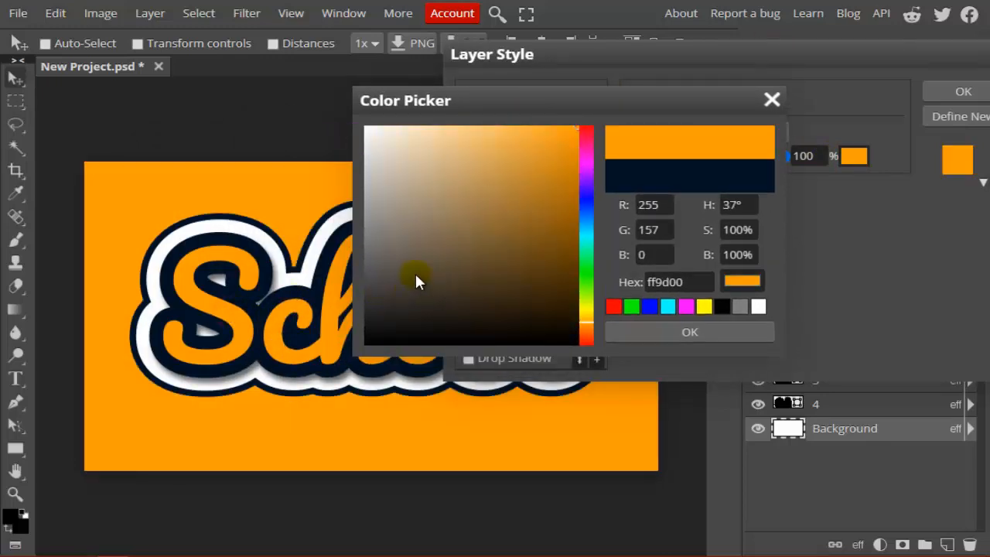
{"action": "left_click", "coordinate": [670, 330]}
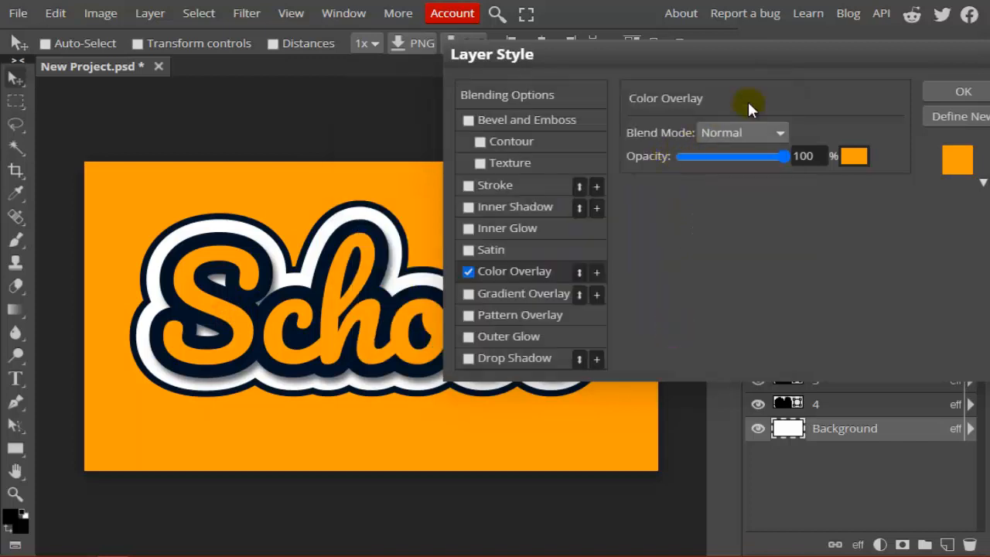
{"action": "left_click", "coordinate": [906, 89]}
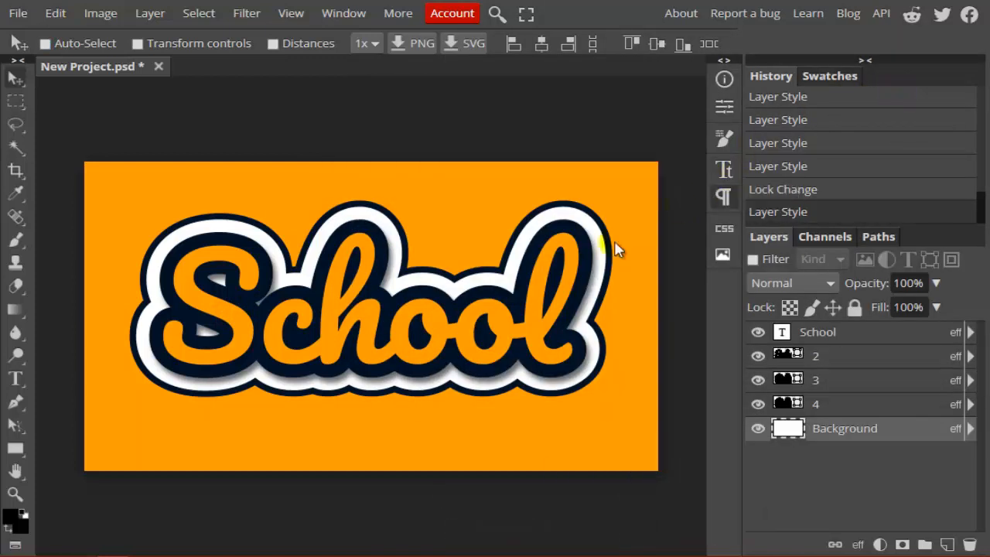
View the artwork at pixel-to-pixel scale and examine the lettering's outlines and shadow from end to end
{"action": "left_click", "coordinate": [20, 491]}
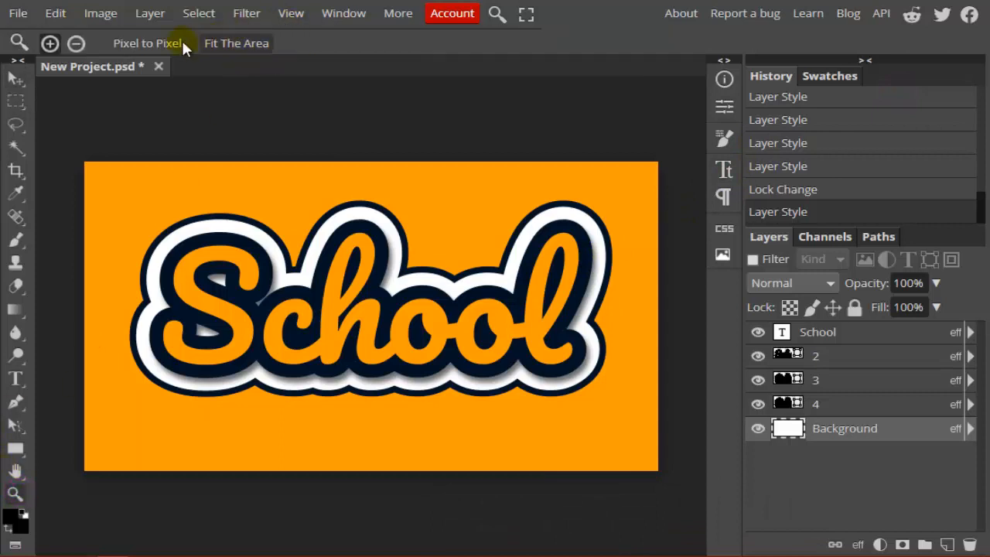
{"action": "left_click", "coordinate": [155, 42]}
{"action": "scroll", "coordinate": [376, 280], "scroll_direction": "right", "scroll_amount": 2}
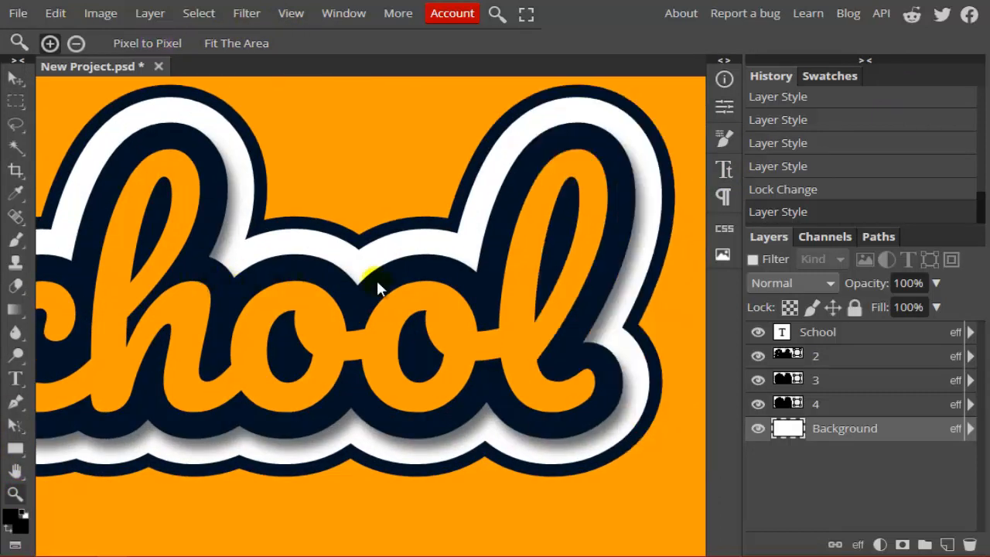
{"action": "scroll", "coordinate": [395, 268], "scroll_direction": "left", "scroll_amount": 3}
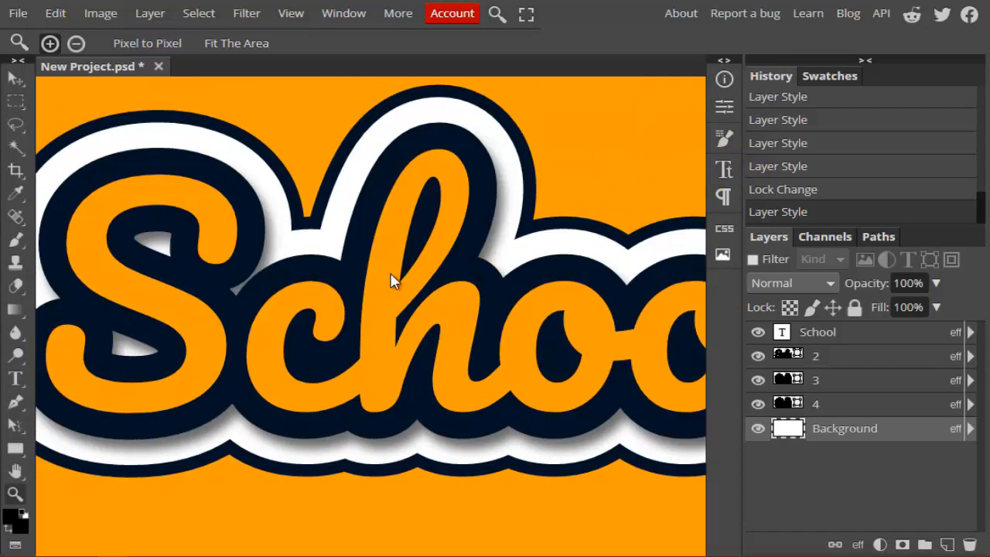
{"action": "scroll", "coordinate": [391, 278], "scroll_direction": "right", "scroll_amount": 2}
{"action": "scroll", "coordinate": [390, 276], "scroll_direction": "left", "scroll_amount": 2}
Export the artwork as a 1280 × 720 px PNG at 100% quality and open the downloaded New Project.png
{"action": "left_click", "coordinate": [18, 13]}
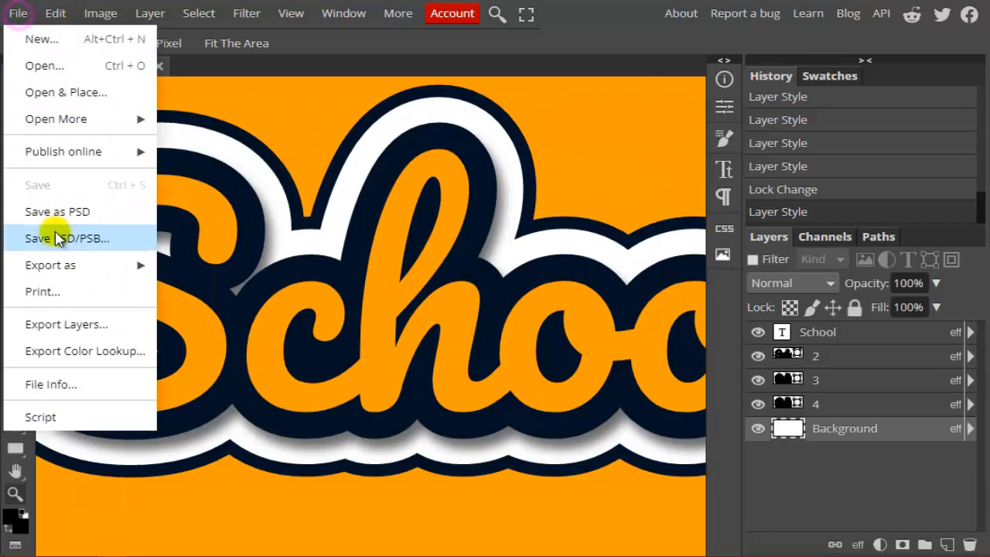
{"action": "mouse_move", "coordinate": [55, 126]}
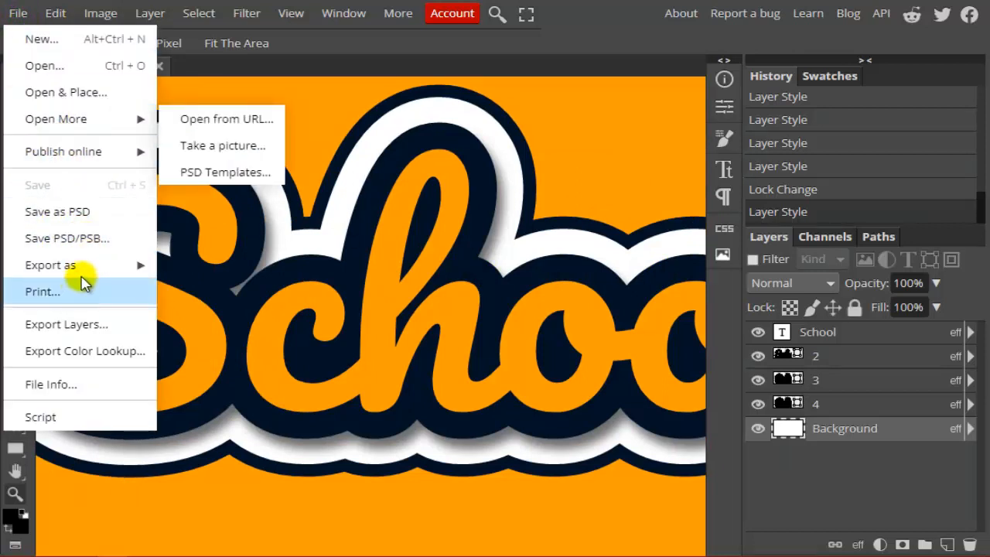
{"action": "mouse_move", "coordinate": [89, 268]}
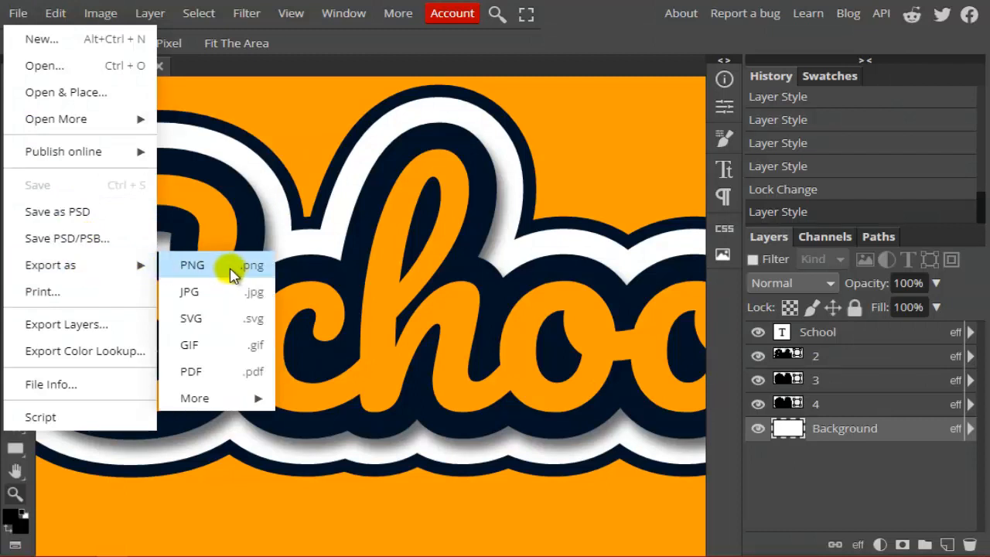
{"action": "left_click", "coordinate": [231, 270]}
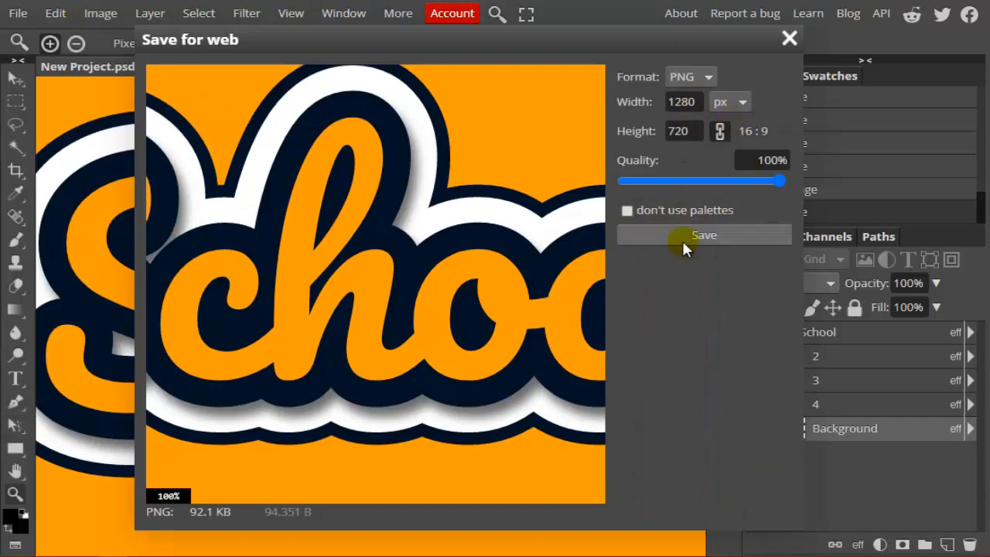
{"action": "left_click", "coordinate": [711, 234]}
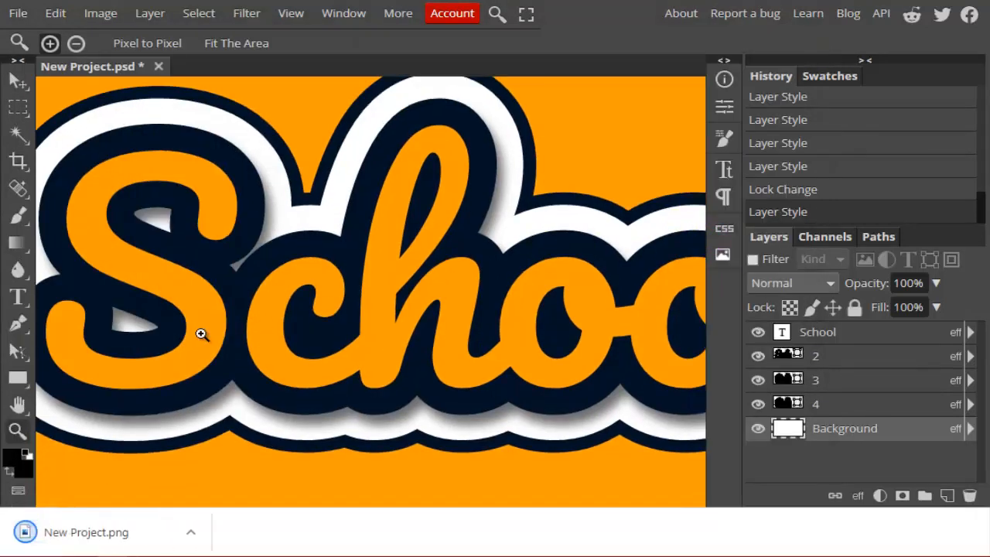
{"action": "left_click", "coordinate": [82, 535]}
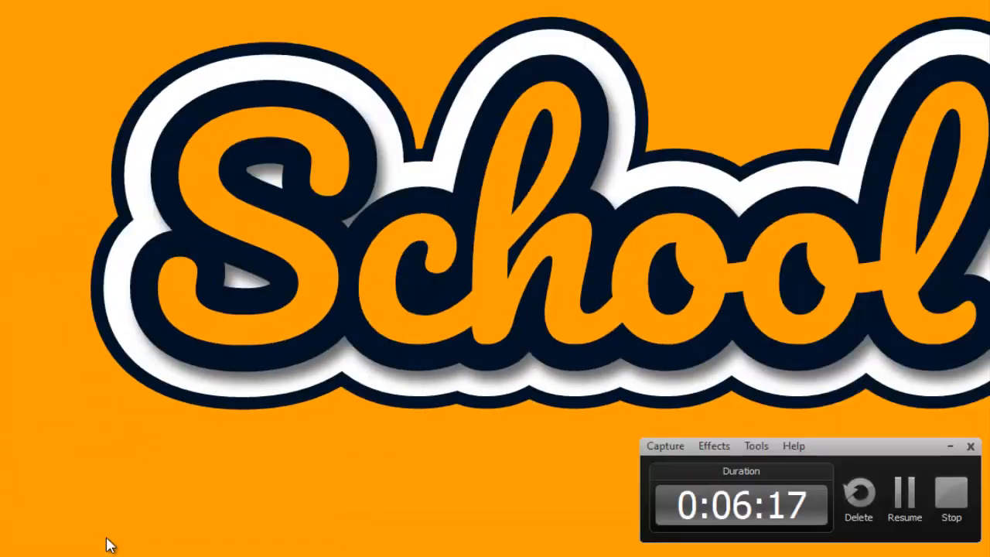